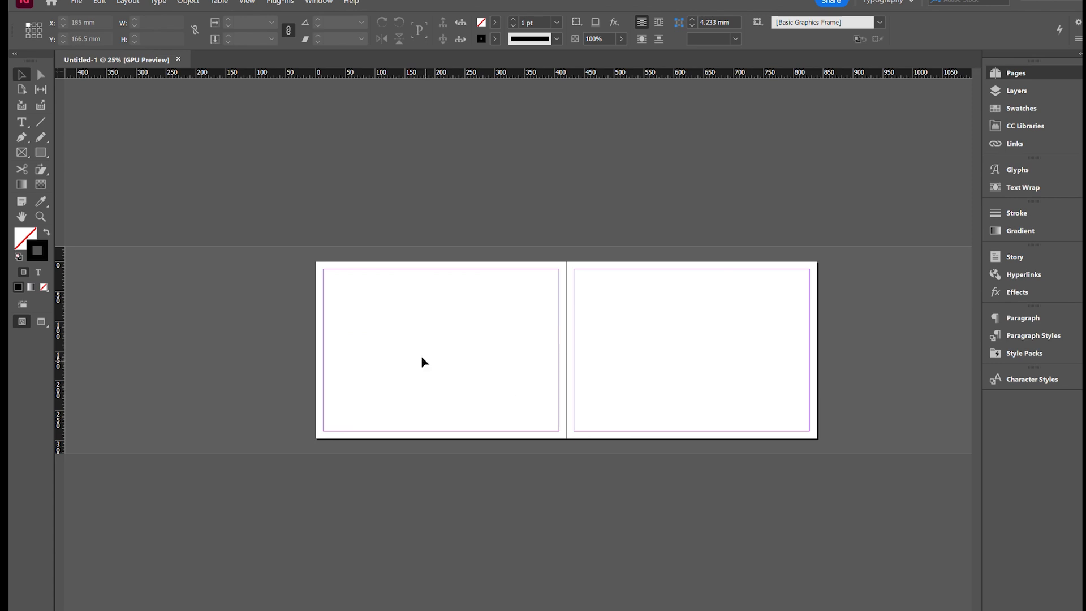
- Draw a small text frame about 16.5 × 13.5 mm in the lower part of the left parent page
{"action": "key", "text": "ctrl+equal"}
{"action": "key", "text": "ctrl+minus"}
{"action": "key", "text": "ctrl+equal"}
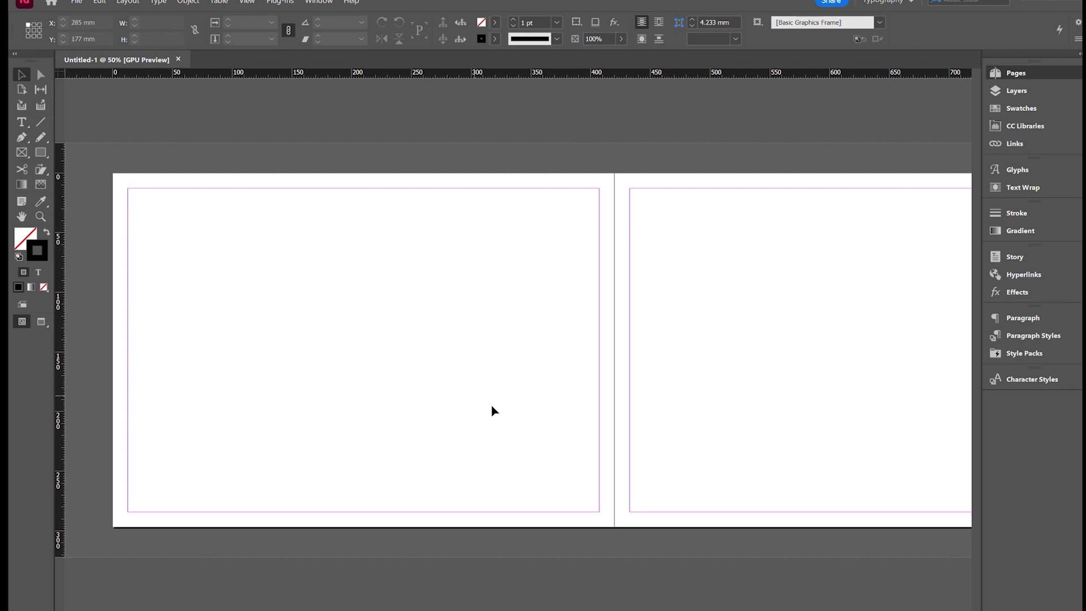
{"action": "left_click_drag", "start_coordinate": [576, 610], "coordinate": [631, 610]}
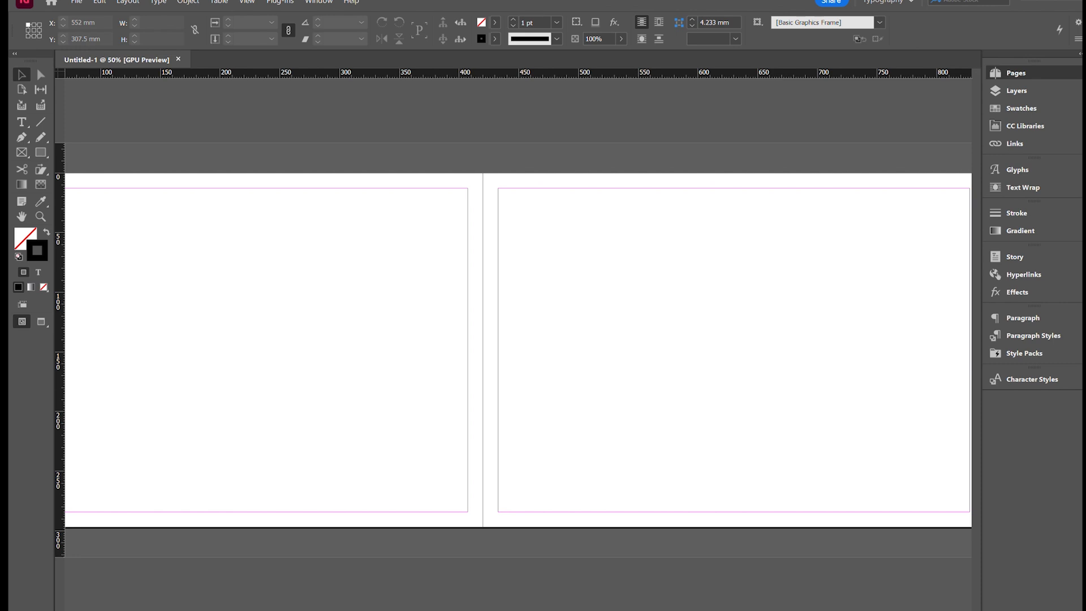
{"action": "scroll", "coordinate": [198, 181], "scroll_direction": "left", "scroll_amount": 5}
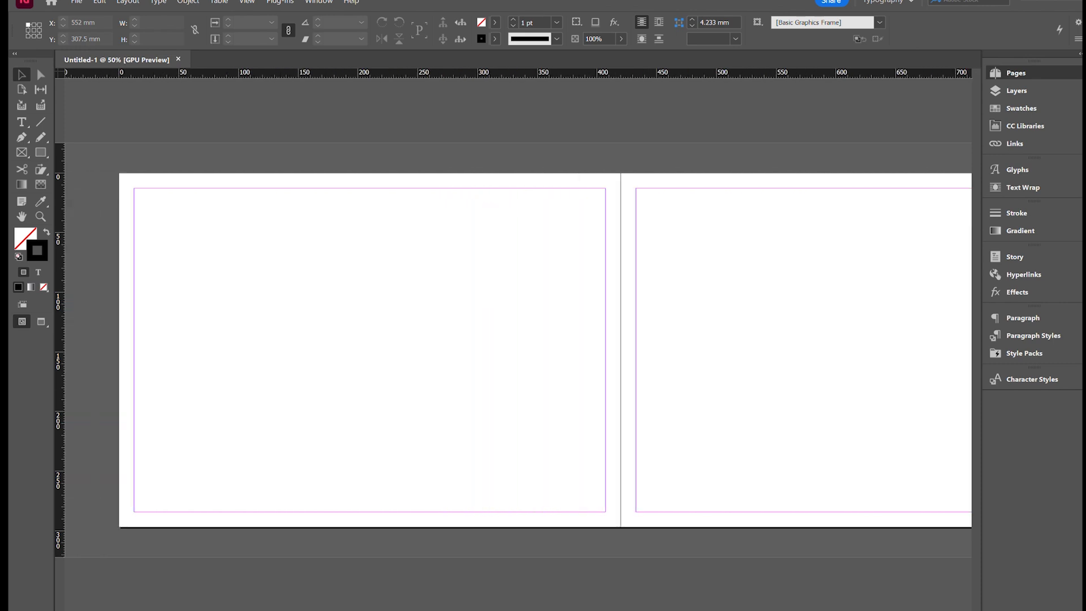
{"action": "left_click", "coordinate": [23, 122]}
{"action": "left_click_drag", "start_coordinate": [575, 473], "coordinate": [553, 456]}
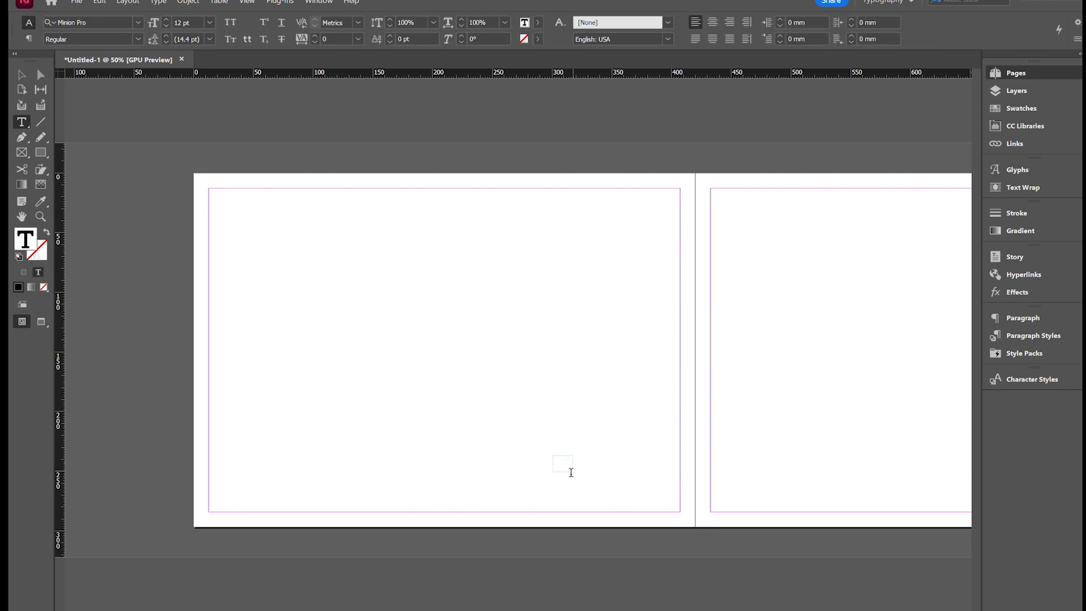
- Enter the placeholder text "asd" in the new frame and enlarge it to 26 pt
{"action": "type", "text": "asd"}
{"action": "key", "text": "ctrl+a"}
{"action": "key", "text": "ctrl+shift+period"}
{"action": "key", "text": "ctrl+shift+period"}
{"action": "key", "text": "ctrl+shift+period"}
{"action": "key", "text": "ctrl+shift+period"}
{"action": "key", "text": "ctrl+shift+period"}
{"action": "key", "text": "ctrl+shift+period"}
{"action": "key", "text": "ctrl+shift+period"}
- Replace the placeholder text with the current page number marker "A"
{"action": "left_click", "coordinate": [559, 468]}
{"action": "double_click", "coordinate": [559, 468]}
{"action": "left_click", "coordinate": [558, 467]}
{"action": "double_click", "coordinate": [558, 465]}
{"action": "key", "text": "BackSpace"}
{"action": "type", "text": "A"}
- Move the page number frame into the bottom-left margin corner of the left parent page
{"action": "left_click", "coordinate": [22, 74]}
{"action": "left_click", "coordinate": [557, 459]}
{"action": "left_click_drag", "start_coordinate": [562, 463], "coordinate": [216, 504]}
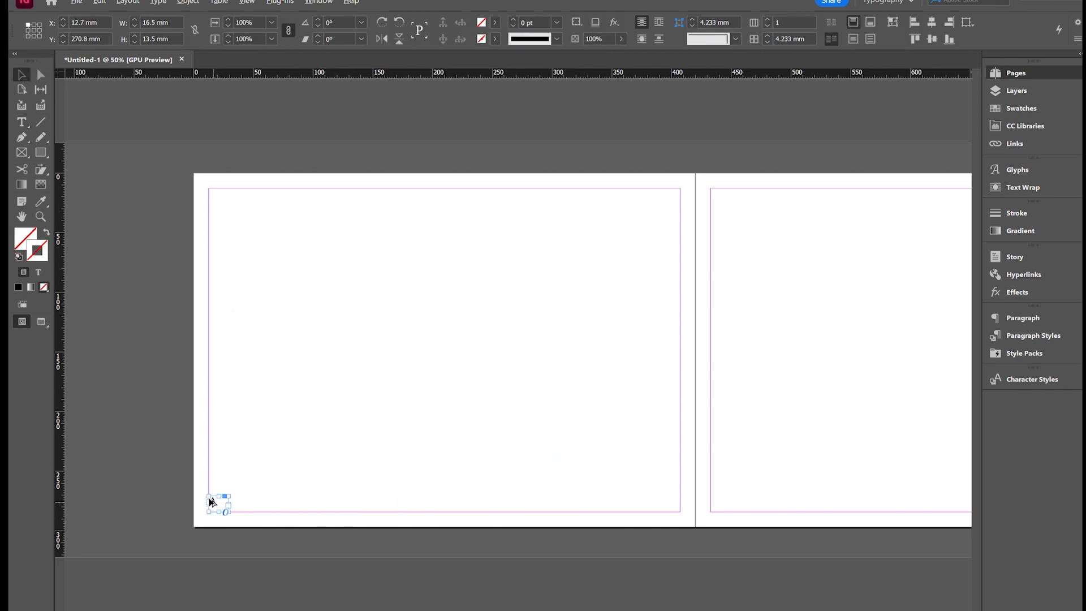
- Copy the page number frame onto the right parent page, and copy it again into that page's bottom-right corner
{"action": "left_click_drag", "start_coordinate": [209, 501], "coordinate": [904, 492]}
{"action": "scroll", "coordinate": [862, 495], "scroll_direction": "right", "scroll_amount": 5}
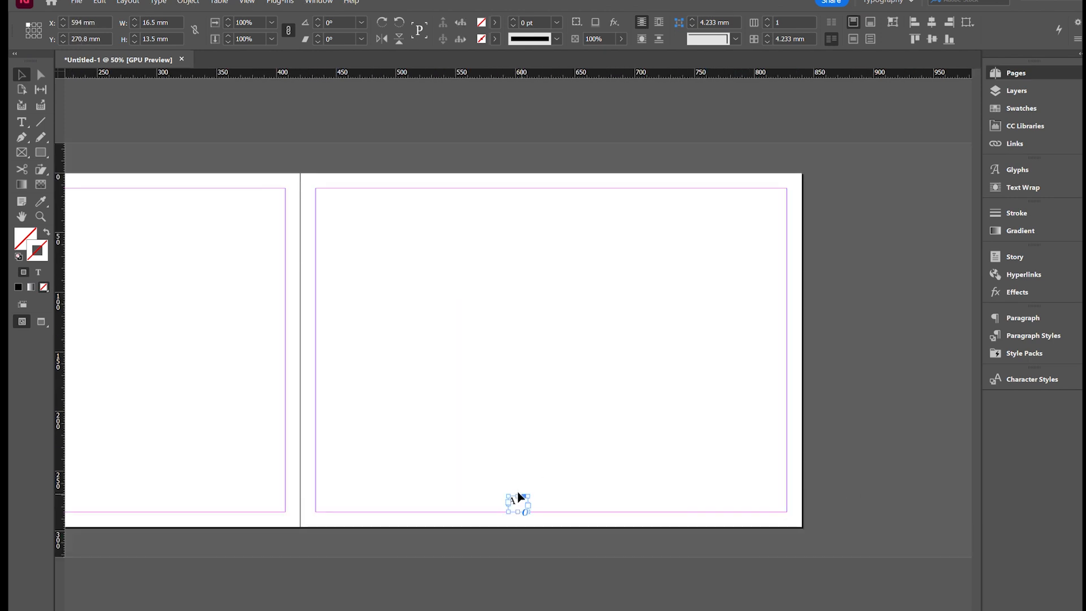
{"action": "left_click_drag", "start_coordinate": [520, 498], "coordinate": [783, 505]}
- Right-align the corner page number and fit its frame, 7.7 mm high, into the right page's bottom-right margin corner
{"action": "key", "text": "ctrl+equal"}
{"action": "key", "text": "ctrl+equal"}
{"action": "key", "text": "ctrl+equal"}
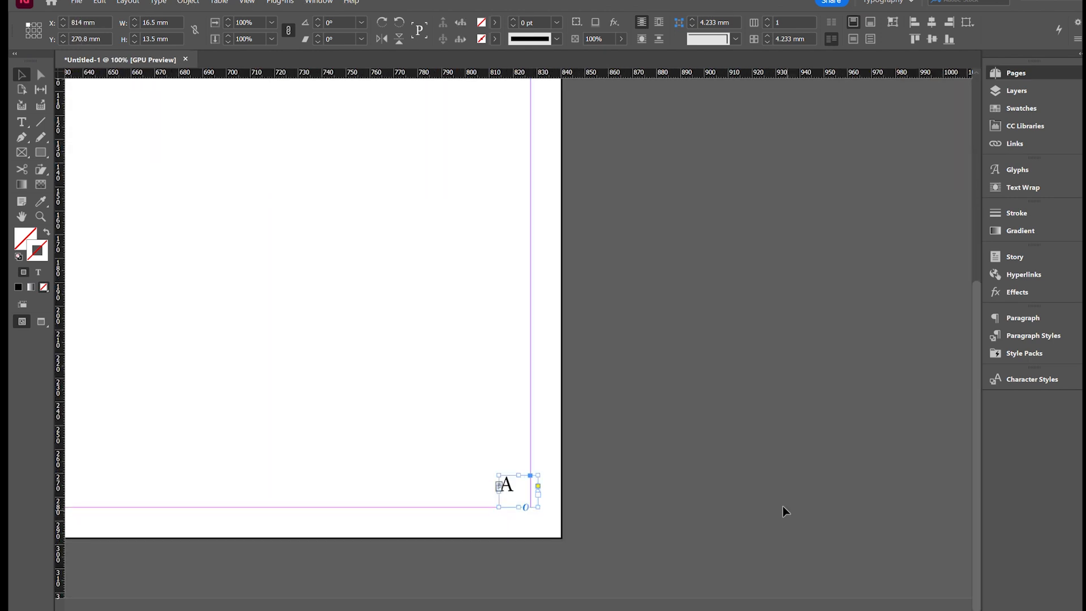
{"action": "double_click", "coordinate": [514, 456]}
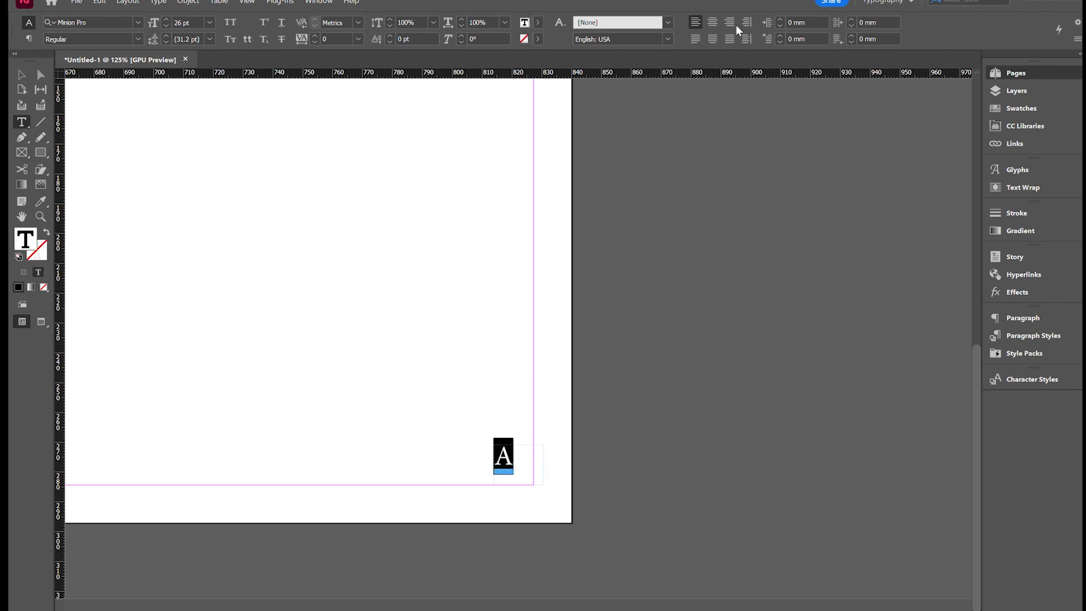
{"action": "left_click", "coordinate": [729, 22]}
{"action": "left_click", "coordinate": [16, 72]}
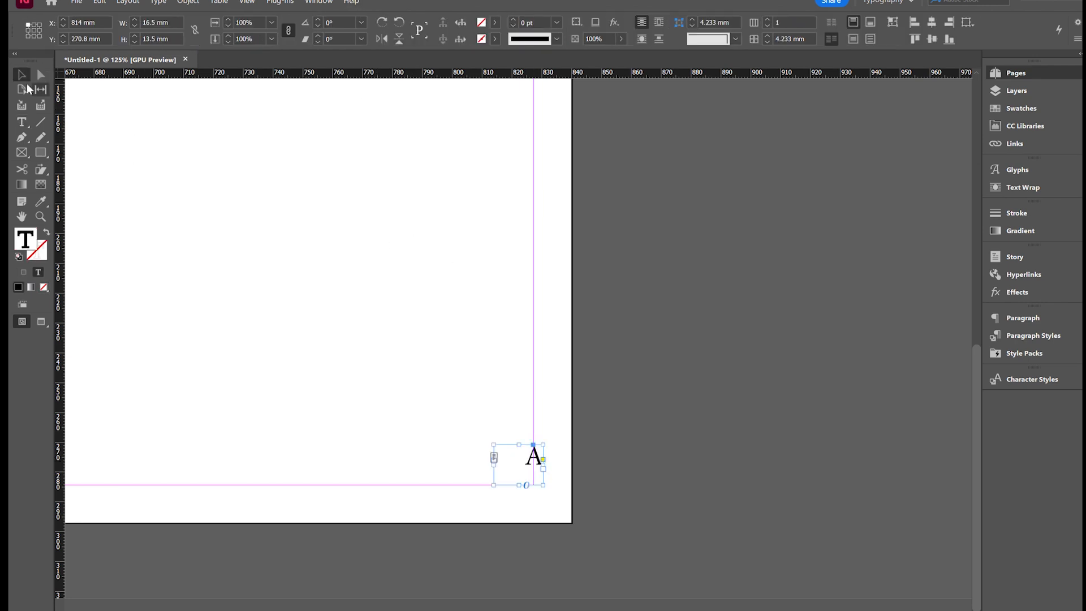
{"action": "mouse_move", "coordinate": [519, 483]}
{"action": "left_mouse_down"}
{"action": "mouse_move", "coordinate": [519, 467]}
{"action": "mouse_move", "coordinate": [537, 476]}
{"action": "mouse_move", "coordinate": [524, 476]}
{"action": "left_mouse_up"}
- Set the font of the right page's corner page number to Adelle Sans
{"action": "triple_click", "coordinate": [518, 471]}
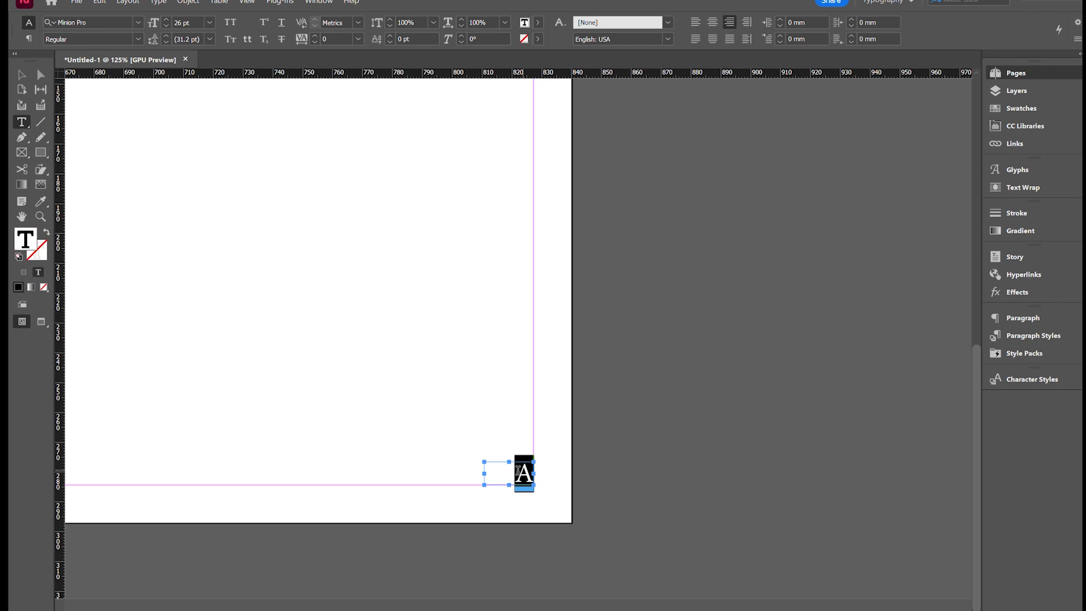
{"action": "left_click", "coordinate": [116, 22]}
{"action": "type", "text": "ade"}
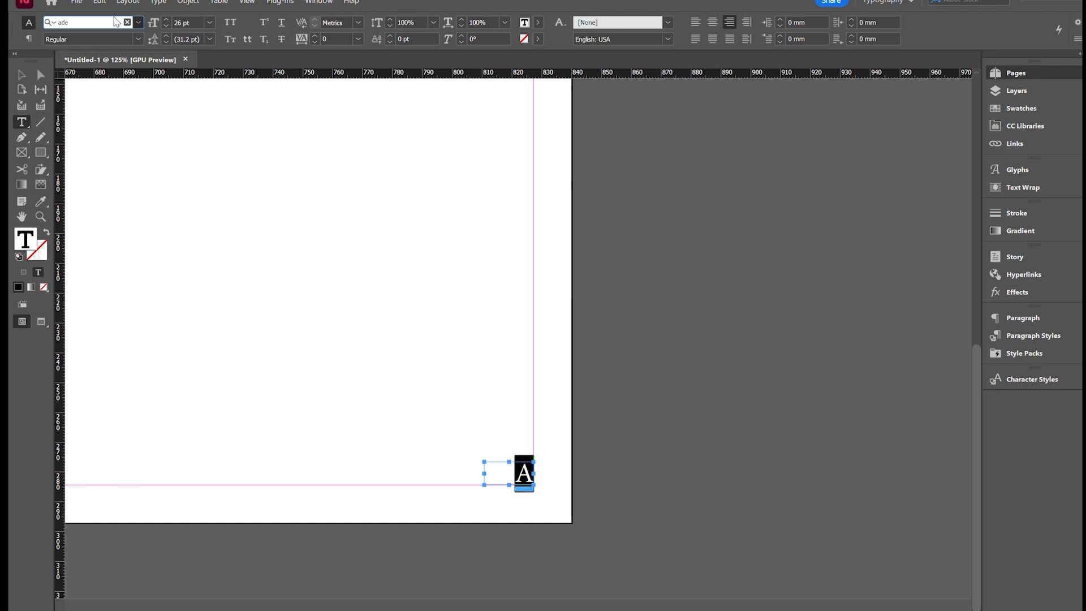
{"action": "key", "text": "Return"}
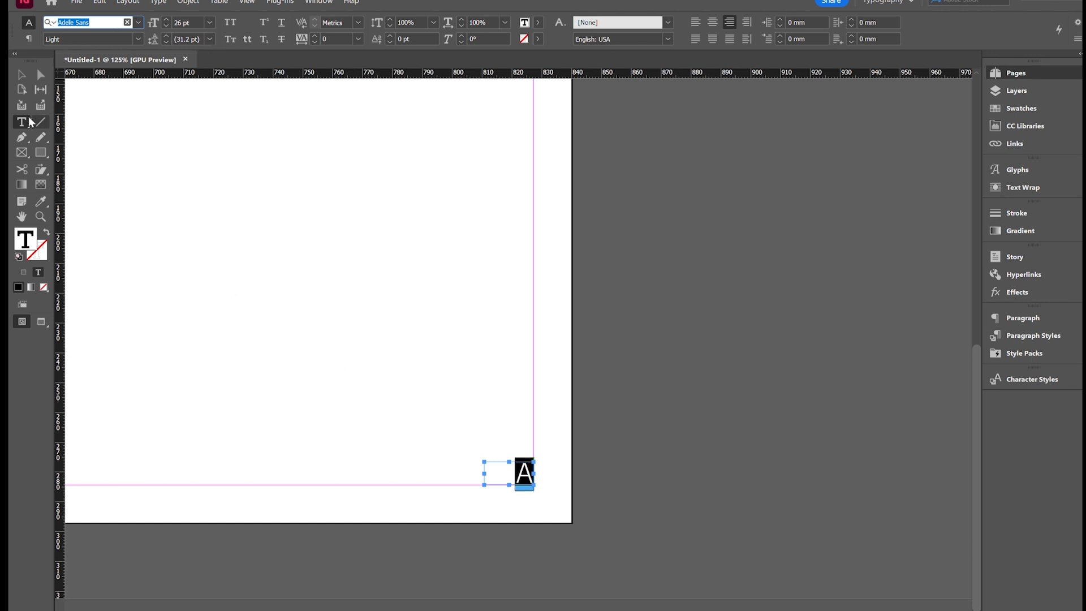
- Delete the spare page number frame near the bottom middle of the right parent page
{"action": "left_click", "coordinate": [21, 74]}
{"action": "key", "text": "ctrl+minus"}
{"action": "key", "text": "ctrl+minus"}
{"action": "key", "text": "ctrl+minus"}
{"action": "key", "text": "ctrl+minus"}
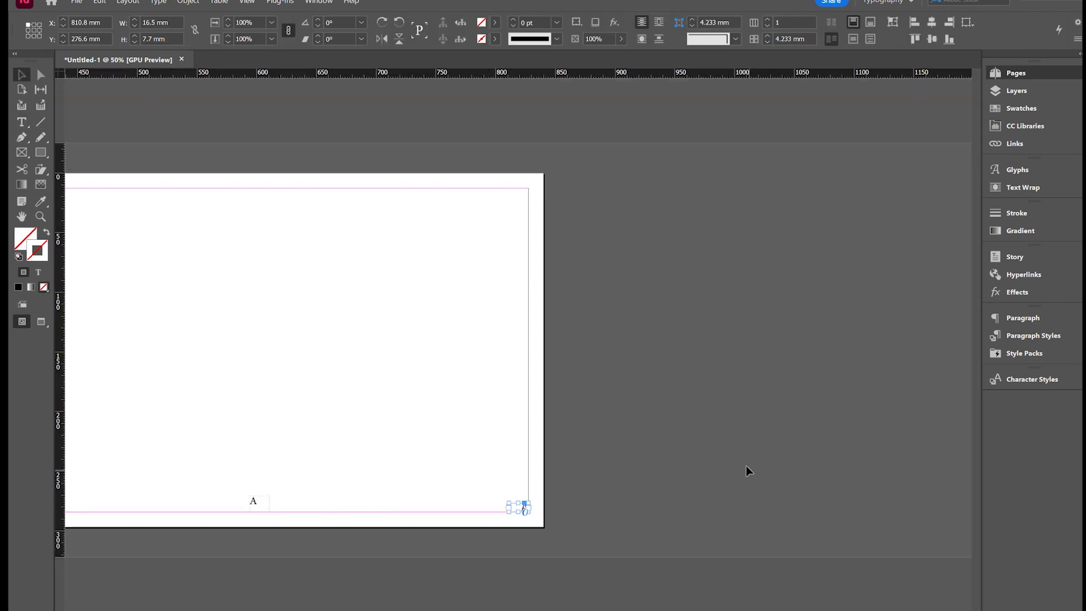
{"action": "key", "text": "ctrl+equal"}
{"action": "left_click_drag", "start_coordinate": [310, 435], "coordinate": [240, 521]}
{"action": "key", "text": "Delete"}
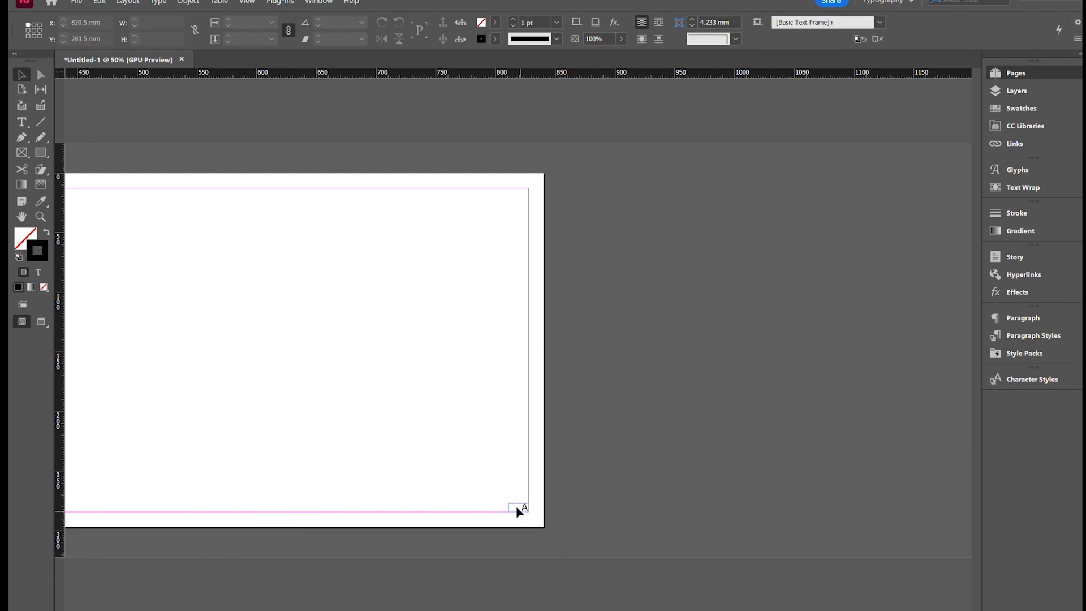
- Copy the restyled page number frame to the left page's bottom-left margin corner and delete the old Minion Pro frame there
{"action": "left_click", "coordinate": [515, 507]}
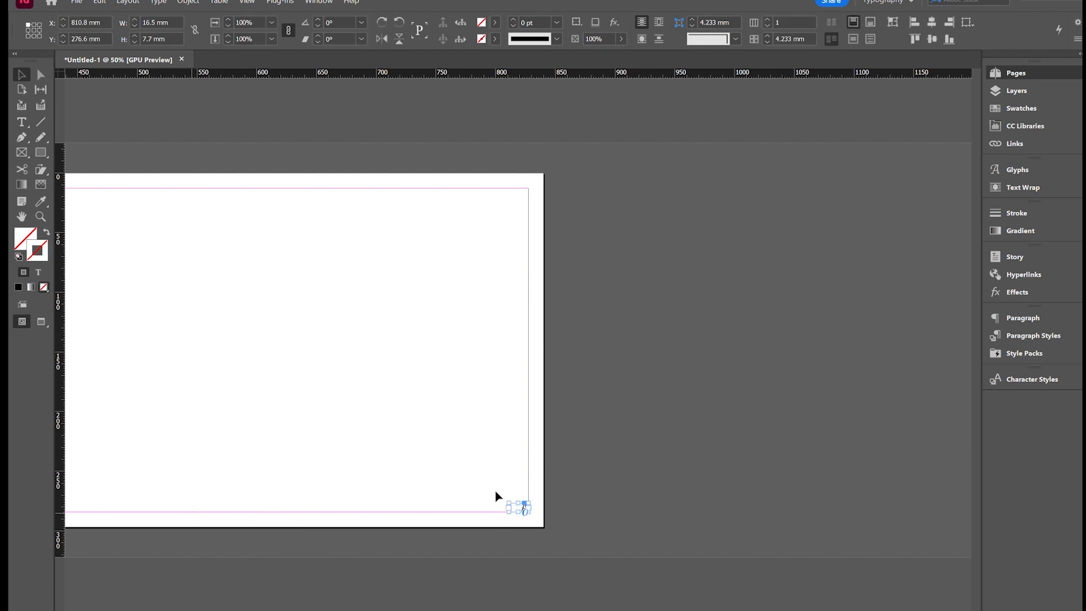
{"action": "left_click_drag", "start_coordinate": [512, 507], "coordinate": [369, 515]}
{"action": "key", "text": "ctrl+equal"}
{"action": "key", "text": "ctrl+equal"}
{"action": "key", "text": "ctrl+equal"}
{"action": "key", "text": "ctrl+equal"}
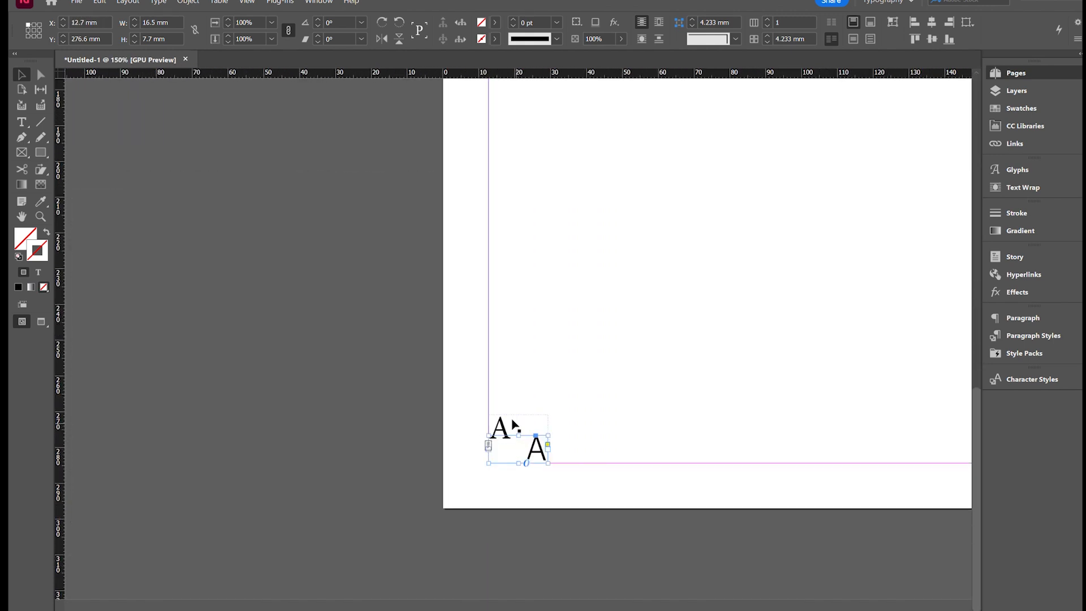
{"action": "key", "text": "Delete"}
- Justify the left page's page number with its last line aligned left, and deselect the frame
{"action": "double_click", "coordinate": [528, 446]}
{"action": "key", "text": "ctrl+a"}
{"action": "left_click", "coordinate": [695, 39]}
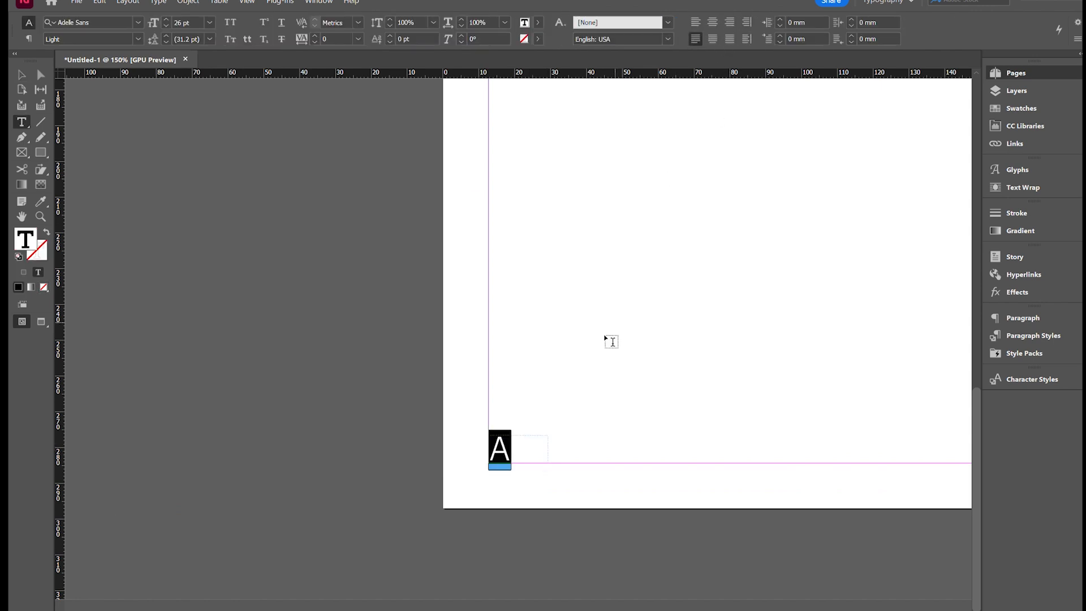
{"action": "left_click", "coordinate": [20, 77]}
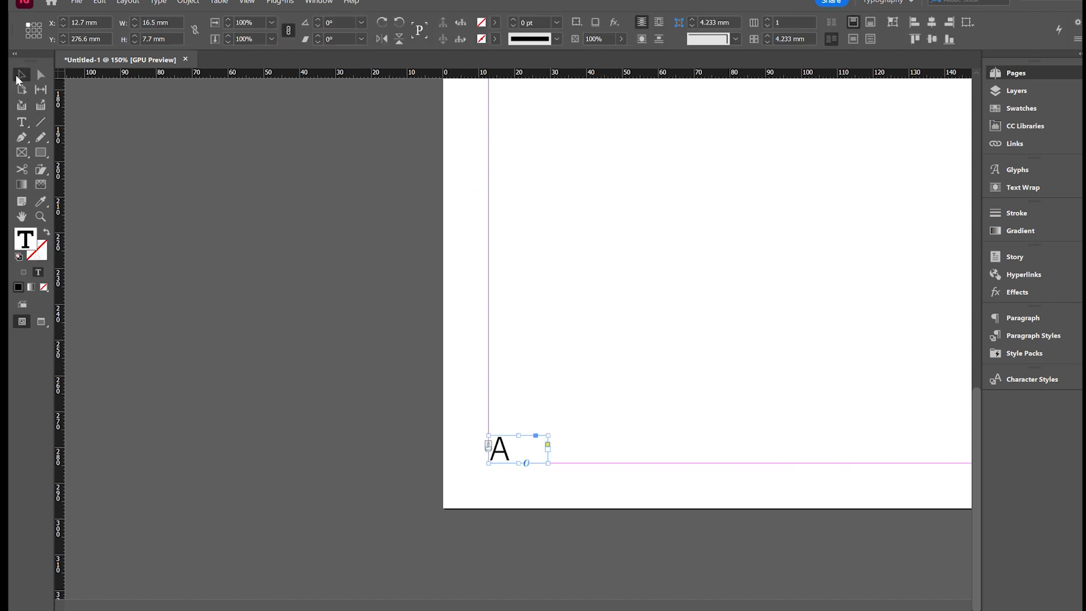
{"action": "left_click", "coordinate": [299, 323]}
- Examine the automatic page numbers across the document's spreads, back up to the first page
{"action": "key", "text": "ctrl+minus"}
{"action": "key", "text": "ctrl+minus"}
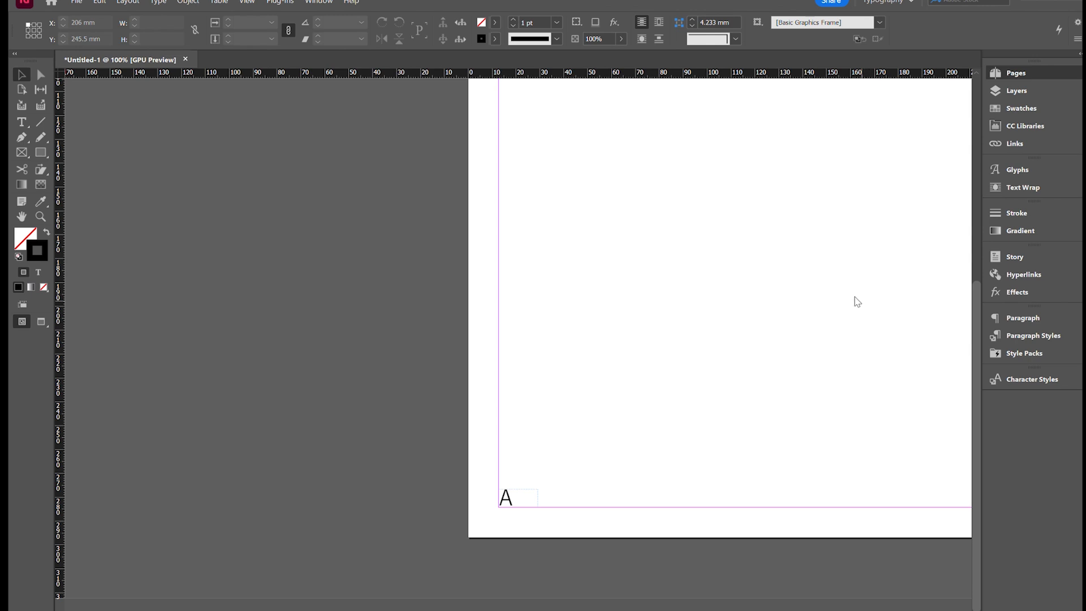
{"action": "key", "text": "ctrl+Page_Up"}
{"action": "key", "text": "ctrl+minus"}
{"action": "key", "text": "ctrl+minus"}
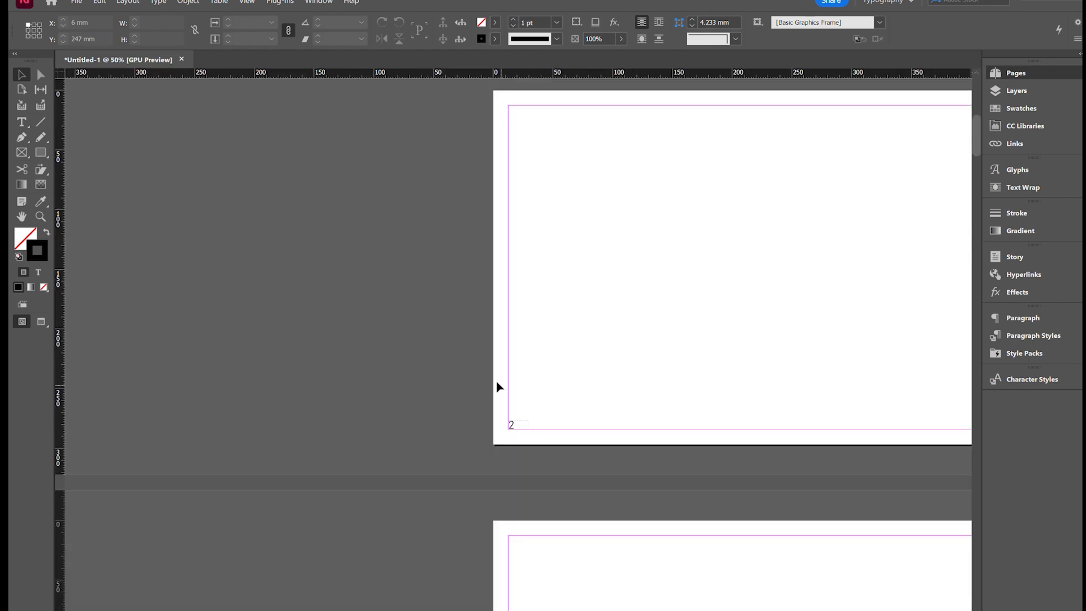
{"action": "scroll", "coordinate": [501, 387], "scroll_direction": "up", "scroll_amount": 4}
{"action": "key", "text": "ctrl+minus"}
{"action": "key", "text": "ctrl+equal"}
{"action": "scroll", "coordinate": [505, 391], "scroll_direction": "down", "scroll_amount": 6}
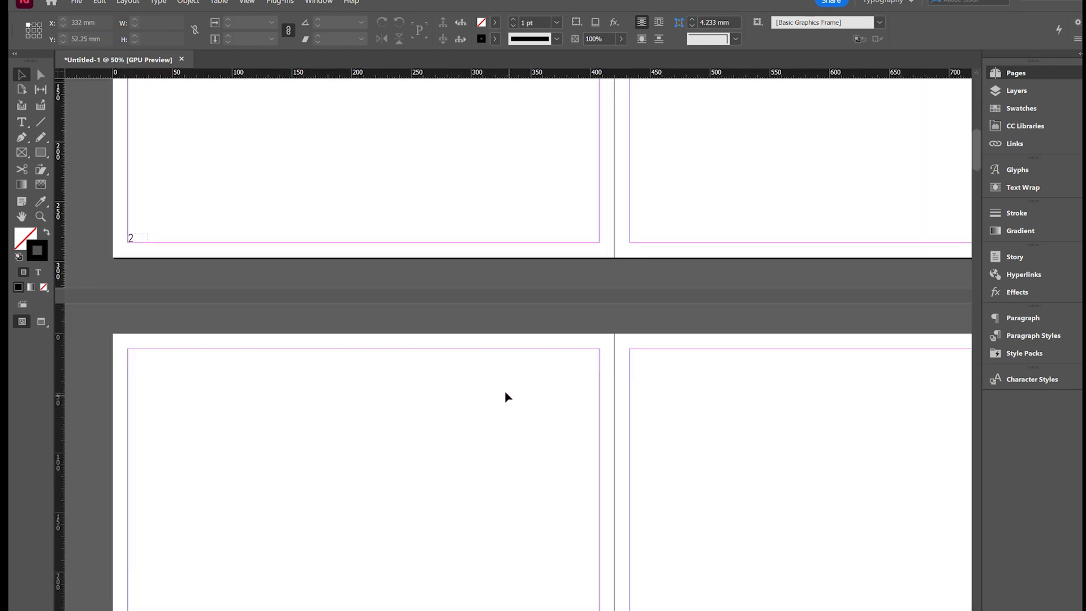
{"action": "scroll", "coordinate": [505, 395], "scroll_direction": "down", "scroll_amount": 5}
{"action": "scroll", "coordinate": [670, 496], "scroll_direction": "down", "scroll_amount": 5}
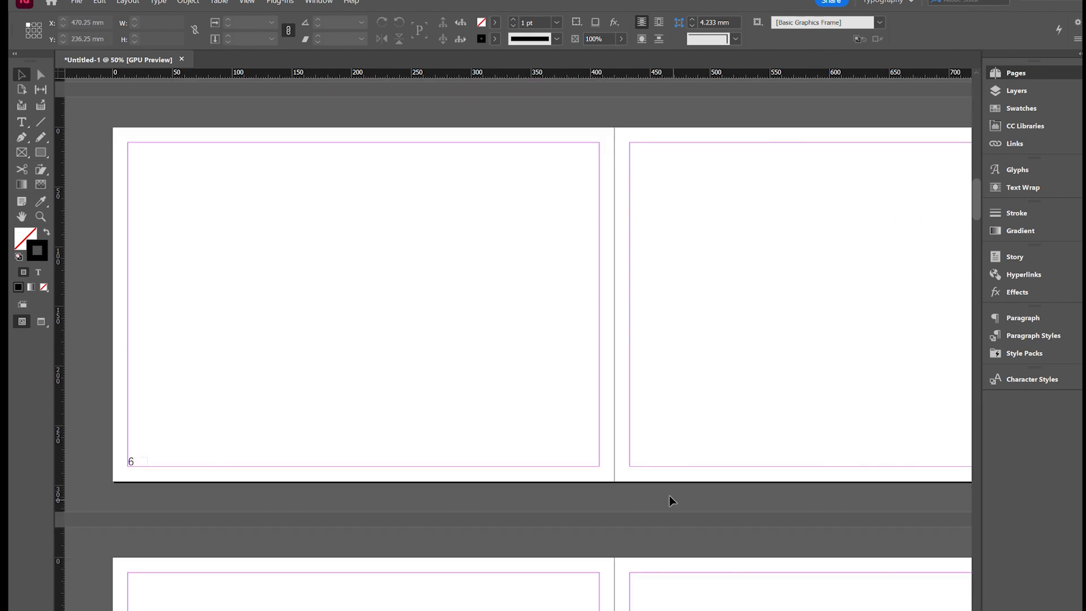
{"action": "key", "text": "ctrl+minus"}
{"action": "scroll", "coordinate": [405, 346], "scroll_direction": "down", "scroll_amount": 5}
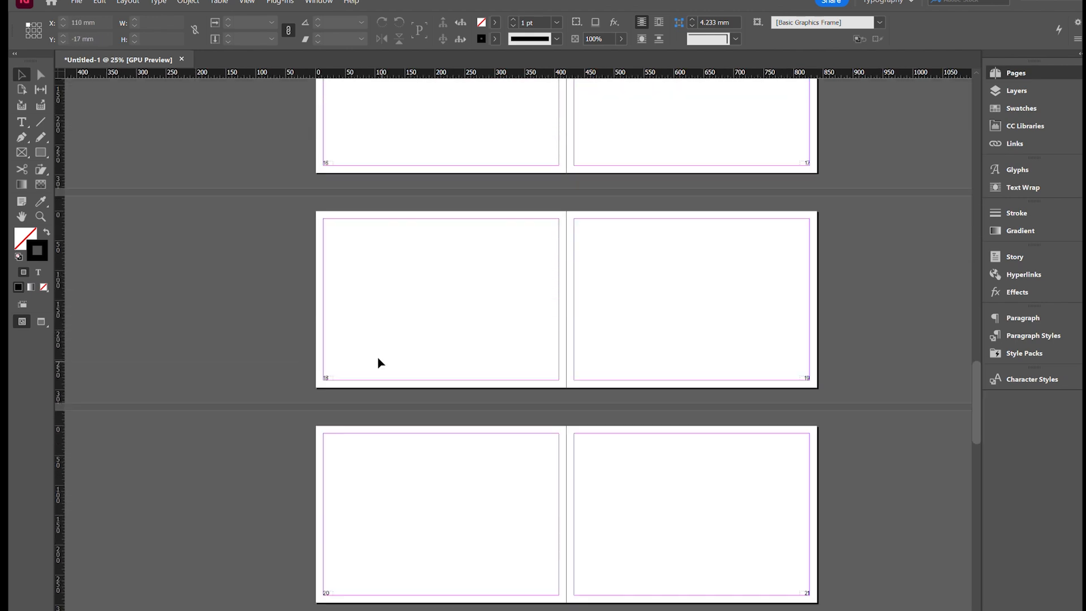
{"action": "scroll", "coordinate": [379, 359], "scroll_direction": "down", "scroll_amount": 10}
{"action": "scroll", "coordinate": [383, 361], "scroll_direction": "up", "scroll_amount": 15}
{"action": "scroll", "coordinate": [386, 368], "scroll_direction": "up", "scroll_amount": 5}
{"action": "scroll", "coordinate": [710, 279], "scroll_direction": "up", "scroll_amount": 5}
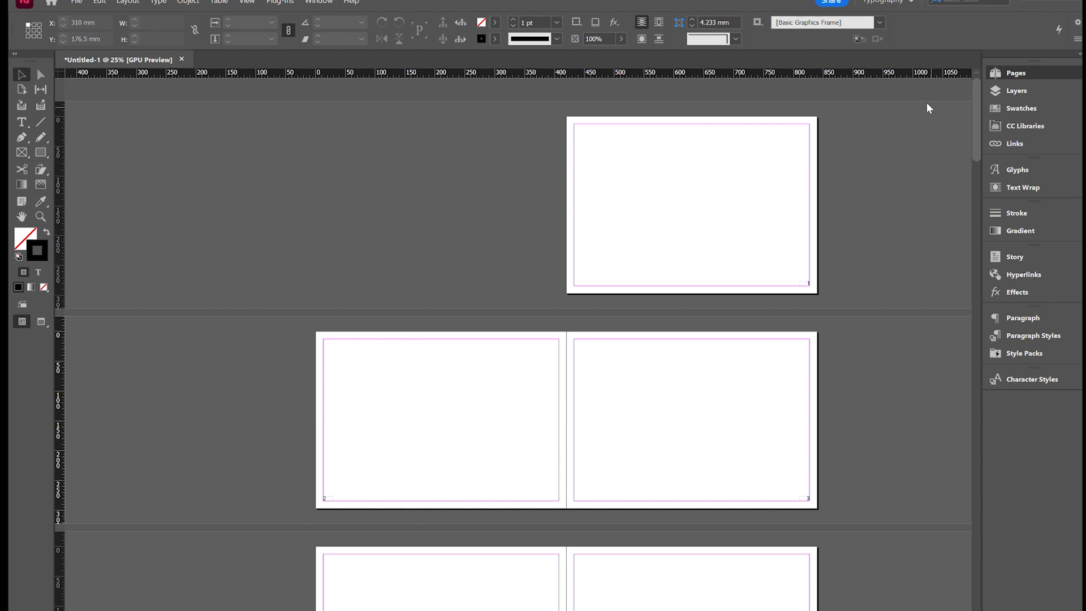
- Copy both page number frames from the A parent spread and paste them in place on the B parent spread
{"action": "key", "text": "ctrl+z"}
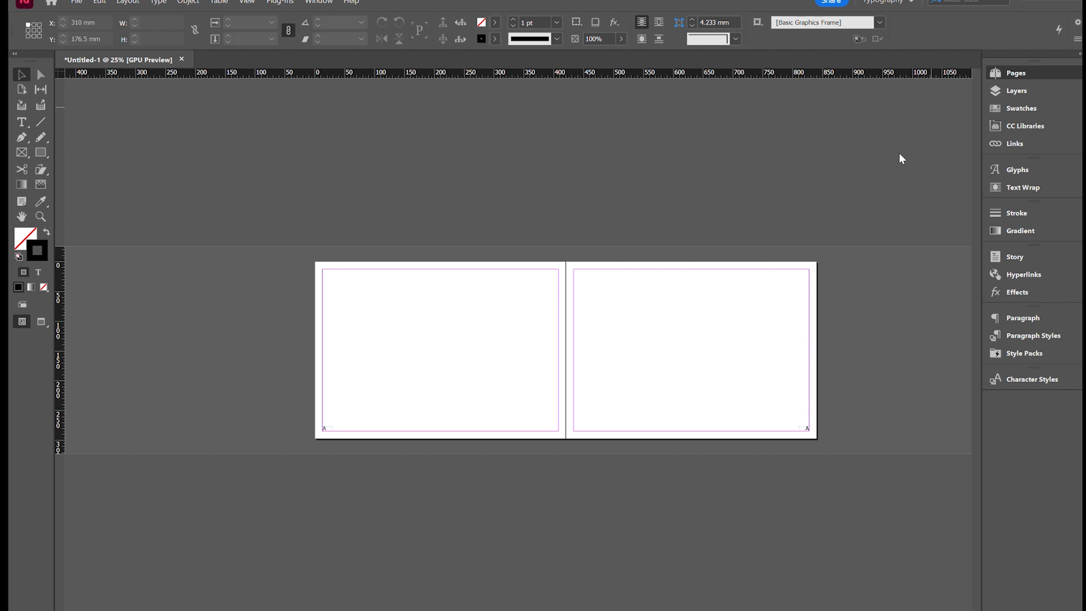
{"action": "scroll", "coordinate": [669, 249], "scroll_direction": "right", "scroll_amount": 3}
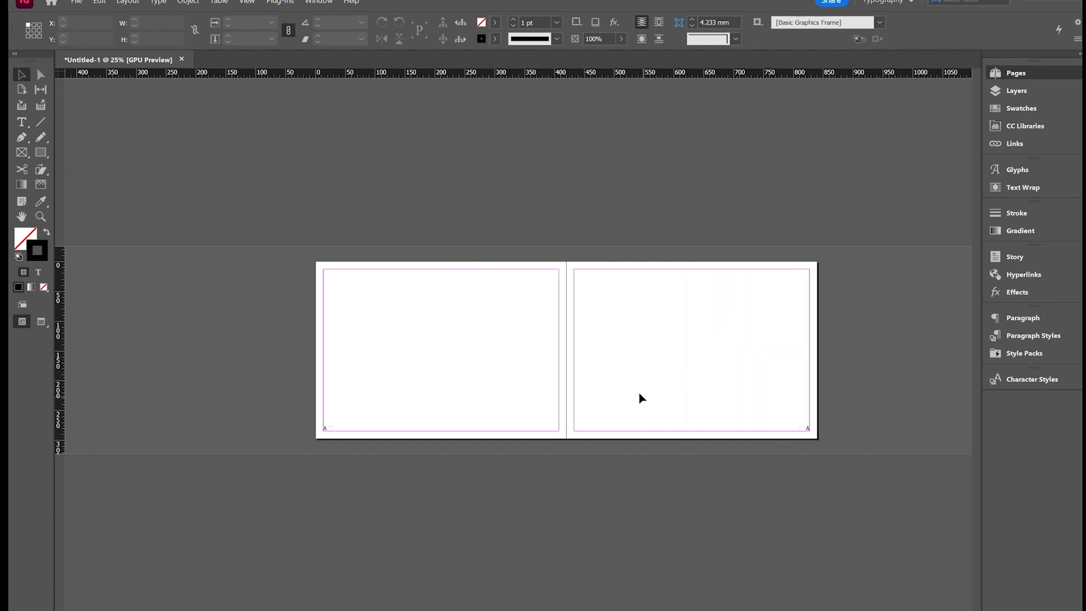
{"action": "key", "text": "ctrl+a"}
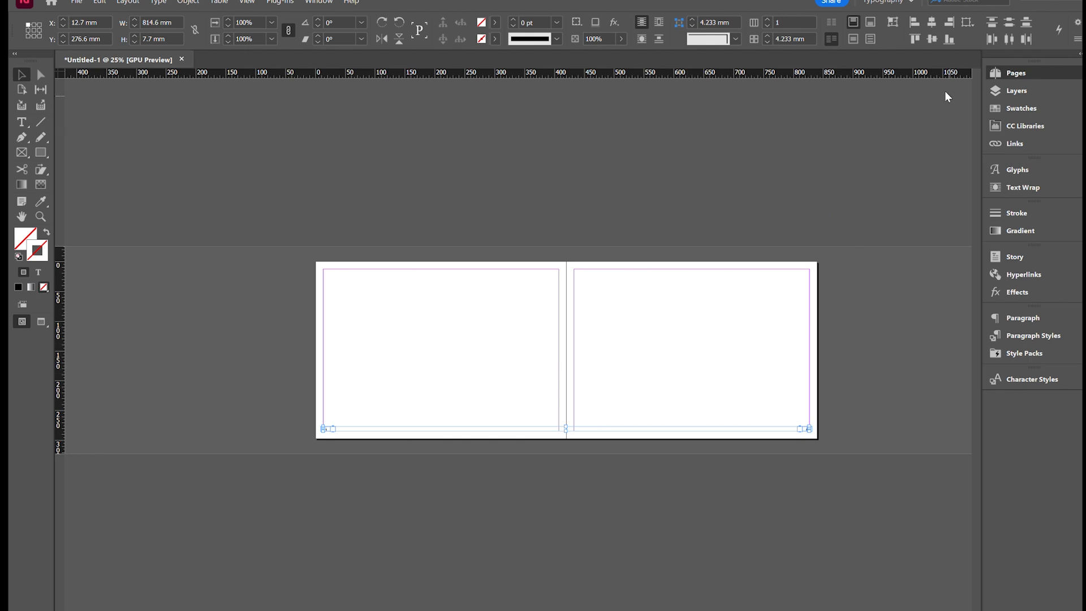
{"action": "left_click", "coordinate": [927, 121]}
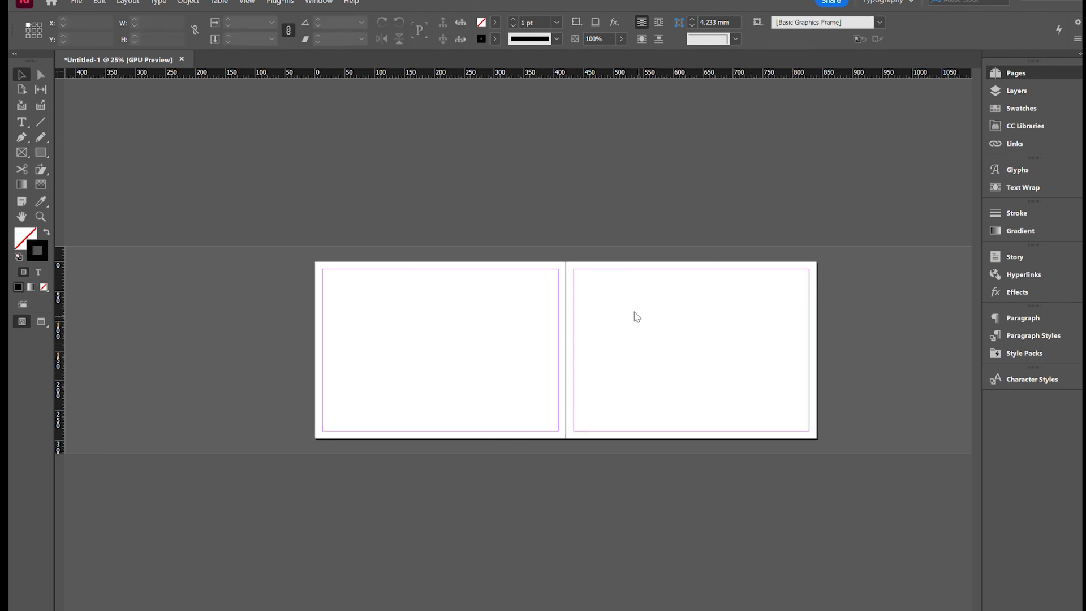
{"action": "key", "text": "ctrl+a"}
- Insert a section marker after the B parent's left page number and widen the frame to about 52.3 mm
{"action": "key", "text": "ctrl+="}
{"action": "key", "text": "ctrl+="}
{"action": "key", "text": "ctrl+-"}
{"action": "key", "text": "ctrl+="}
{"action": "left_click_drag", "start_coordinate": [676, 610], "coordinate": [525, 610]}
{"action": "left_click", "coordinate": [412, 465]}
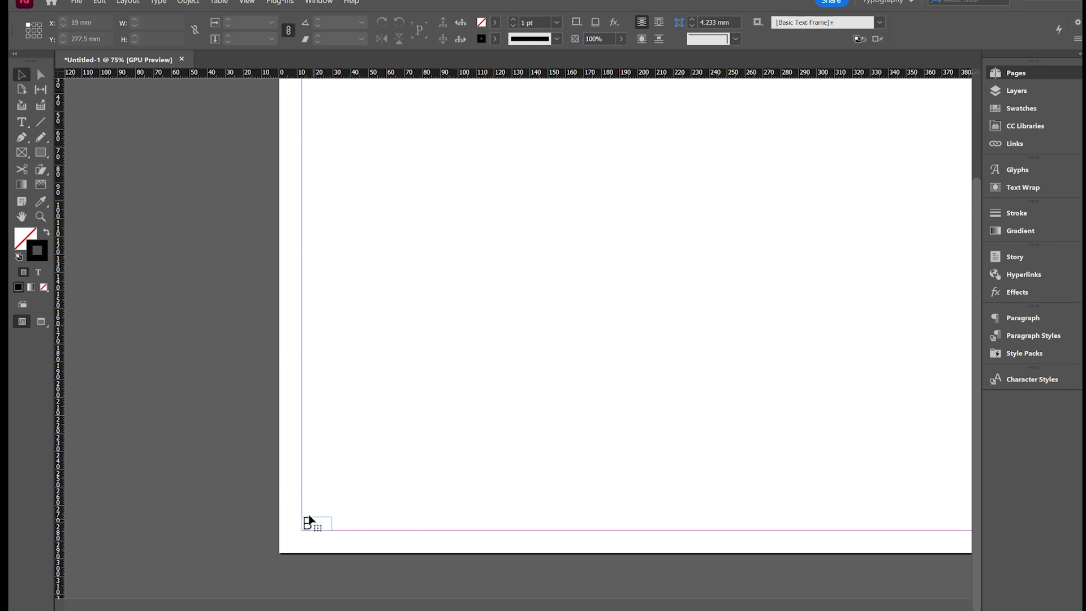
{"action": "double_click", "coordinate": [308, 521]}
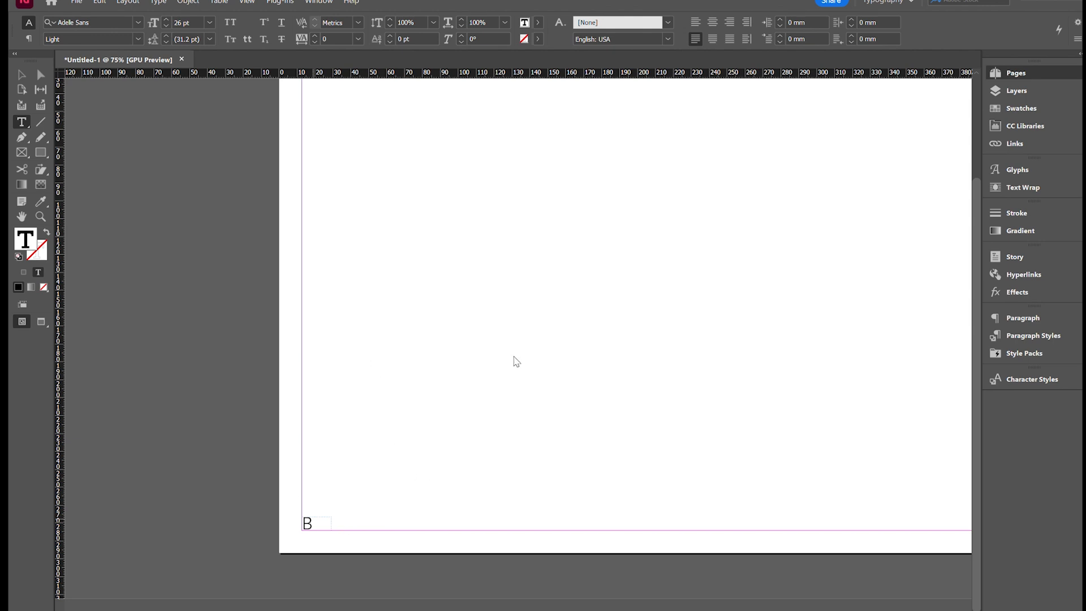
{"action": "left_click", "coordinate": [688, 414]}
{"action": "left_click", "coordinate": [21, 75]}
{"action": "left_click_drag", "start_coordinate": [331, 523], "coordinate": [395, 525]}
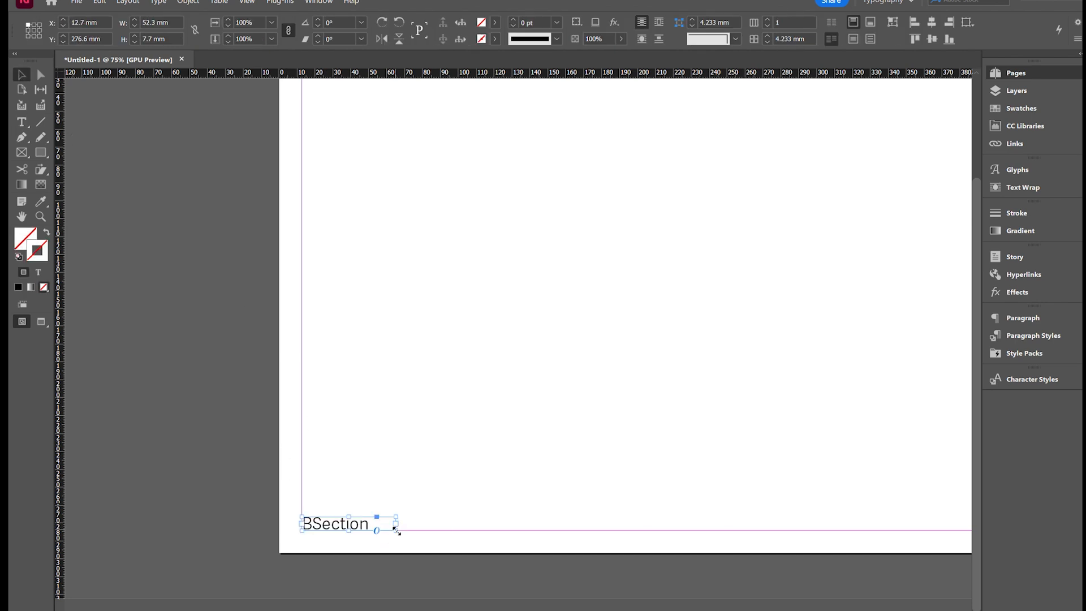
- Add a " | " separator between the page number and section marker, widening the frame to about 85.8 mm
{"action": "double_click", "coordinate": [306, 525]}
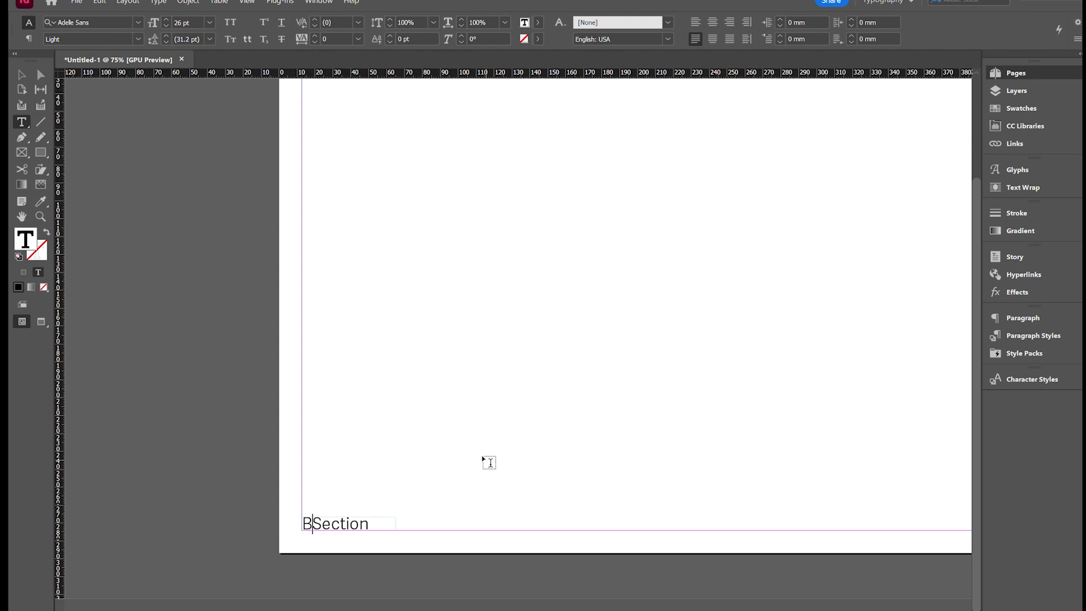
{"action": "key", "text": "Return"}
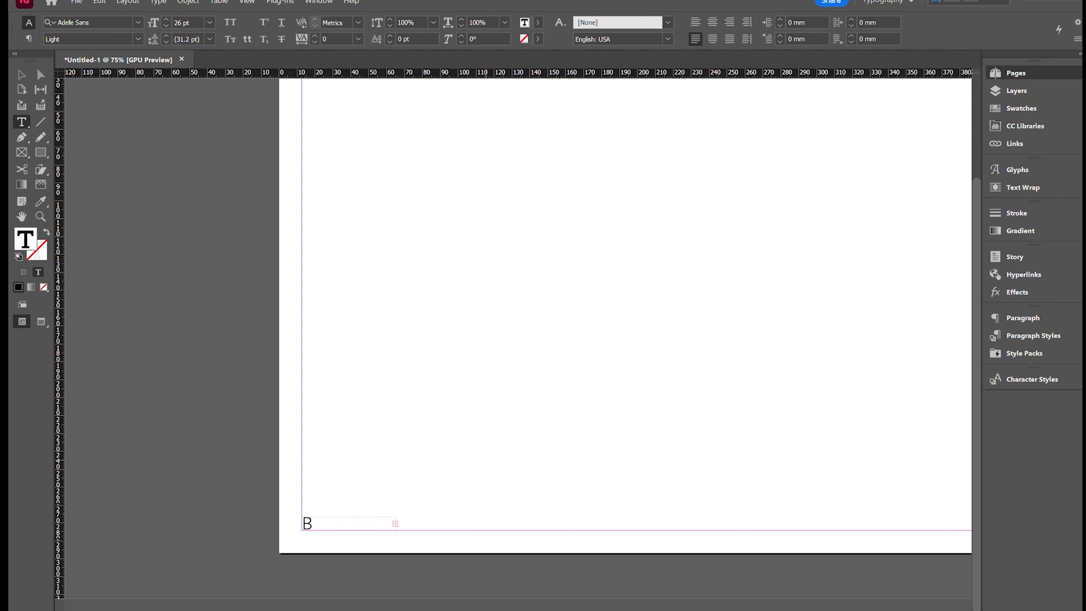
{"action": "key", "text": "Escape"}
{"action": "left_click_drag", "start_coordinate": [395, 523], "coordinate": [456, 523]}
{"action": "double_click", "coordinate": [331, 521]}
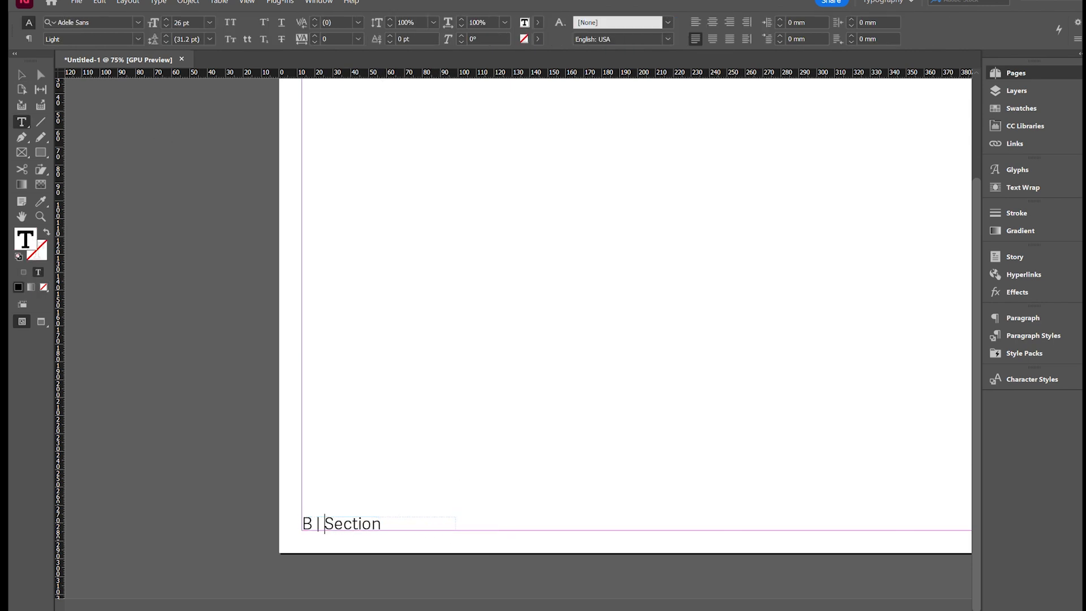
{"action": "key", "text": "Escape"}
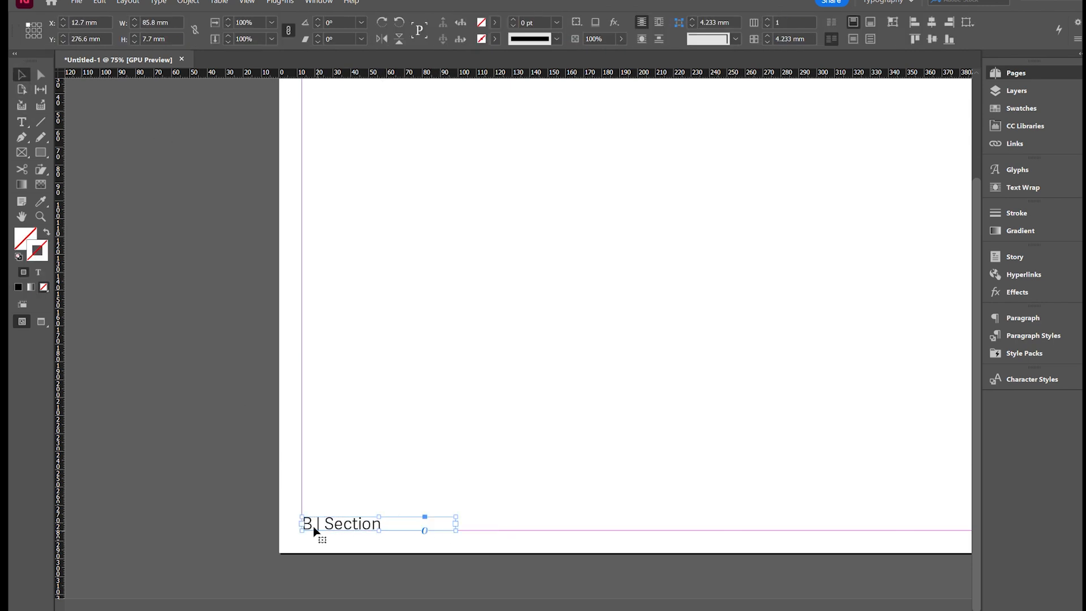
- Duplicate the page number and section marker frame into the bottom outer margin corner of the B parent's right page
{"action": "key", "text": "ctrl+minus"}
{"action": "key", "text": "ctrl+minus"}
{"action": "left_click_drag", "start_coordinate": [342, 428], "coordinate": [770, 471]}
{"action": "key", "text": "ctrl+equal"}
{"action": "key", "text": "ctrl+equal"}
{"action": "key", "text": "ctrl+equal"}
{"action": "key", "text": "ctrl+equal"}
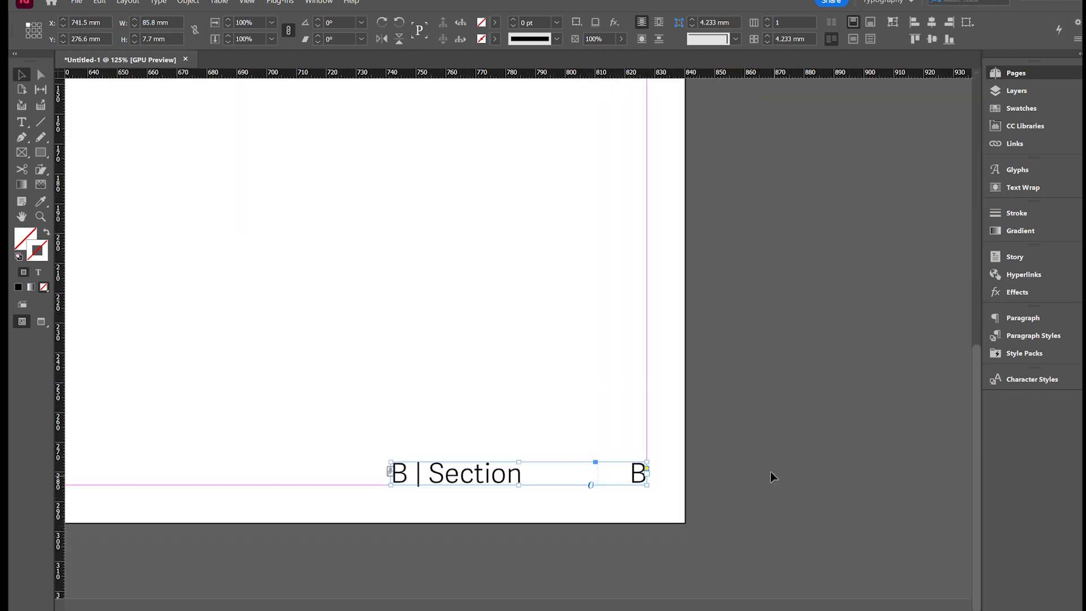
- Delete the old standalone page number frame from the B parent's right page
{"action": "left_click", "coordinate": [637, 423]}
{"action": "left_click", "coordinate": [619, 464]}
{"action": "left_click_drag", "start_coordinate": [635, 421], "coordinate": [599, 515]}
{"action": "left_click", "coordinate": [502, 470], "text": "shift"}
{"action": "key", "text": "Delete"}
- Right-align the page number and section marker text on the B parent's right page
{"action": "double_click", "coordinate": [506, 474]}
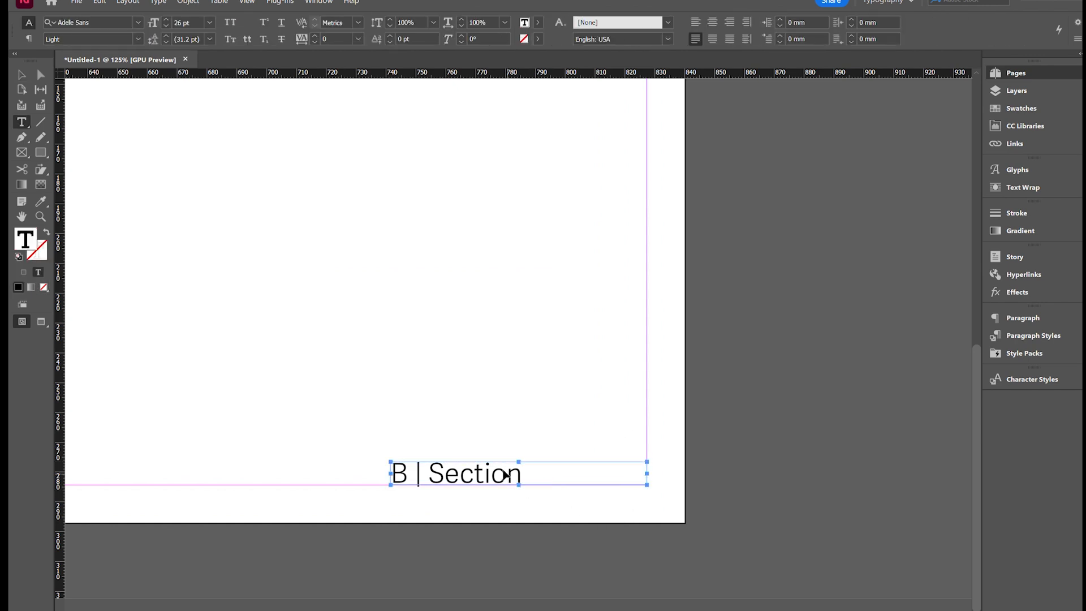
{"action": "key", "text": "ctrl+a"}
{"action": "left_click", "coordinate": [729, 22]}
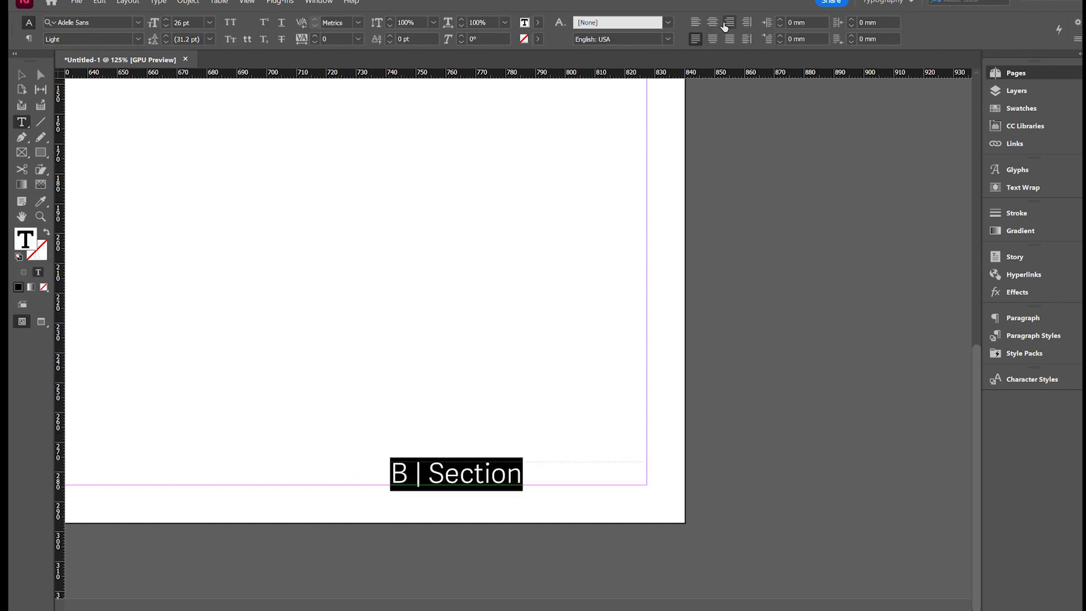
{"action": "left_click", "coordinate": [21, 74]}
{"action": "left_click", "coordinate": [327, 290]}
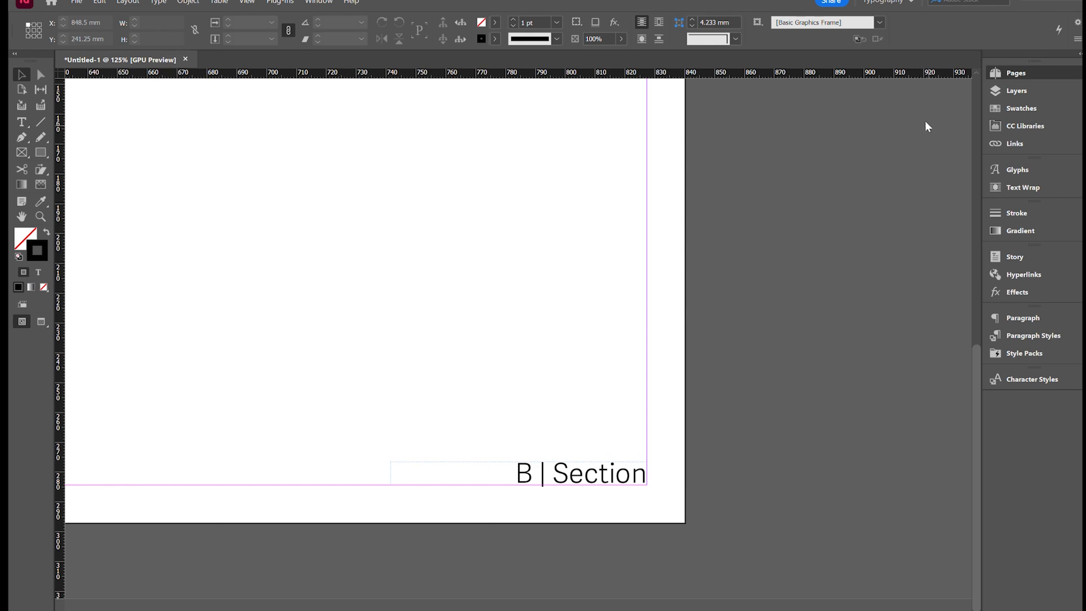
- Examine the page numbers on the first document spreads and the page number and section marker frame on page 4
{"action": "scroll", "coordinate": [928, 121], "scroll_direction": "left", "scroll_amount": 10}
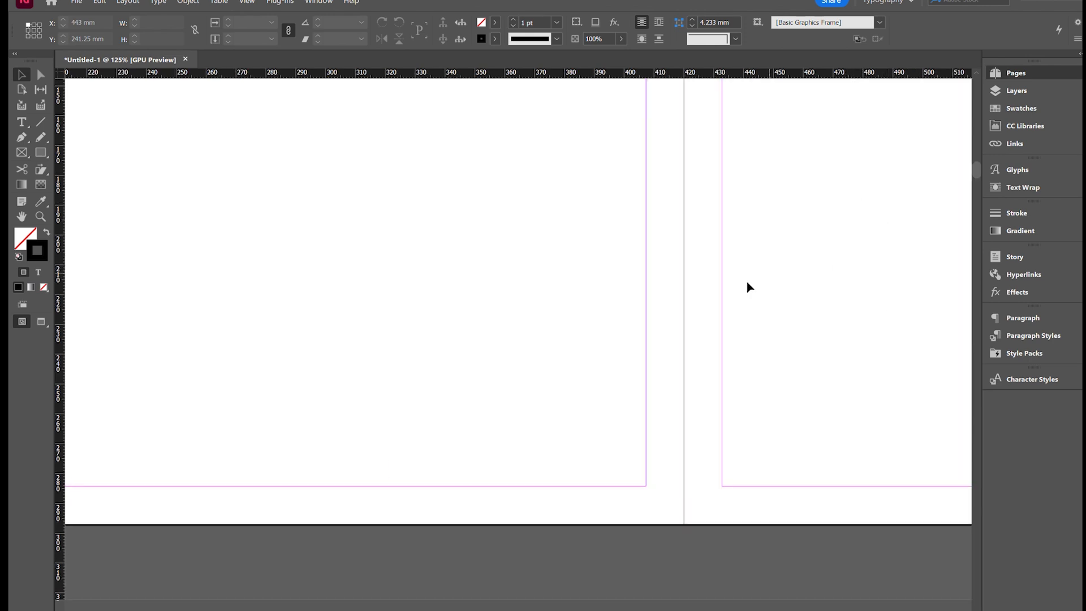
{"action": "key", "text": "ctrl+minus"}
{"action": "key", "text": "ctrl+minus"}
{"action": "key", "text": "ctrl+minus"}
{"action": "key", "text": "ctrl+minus"}
{"action": "scroll", "coordinate": [551, 330], "scroll_direction": "up", "scroll_amount": 3}
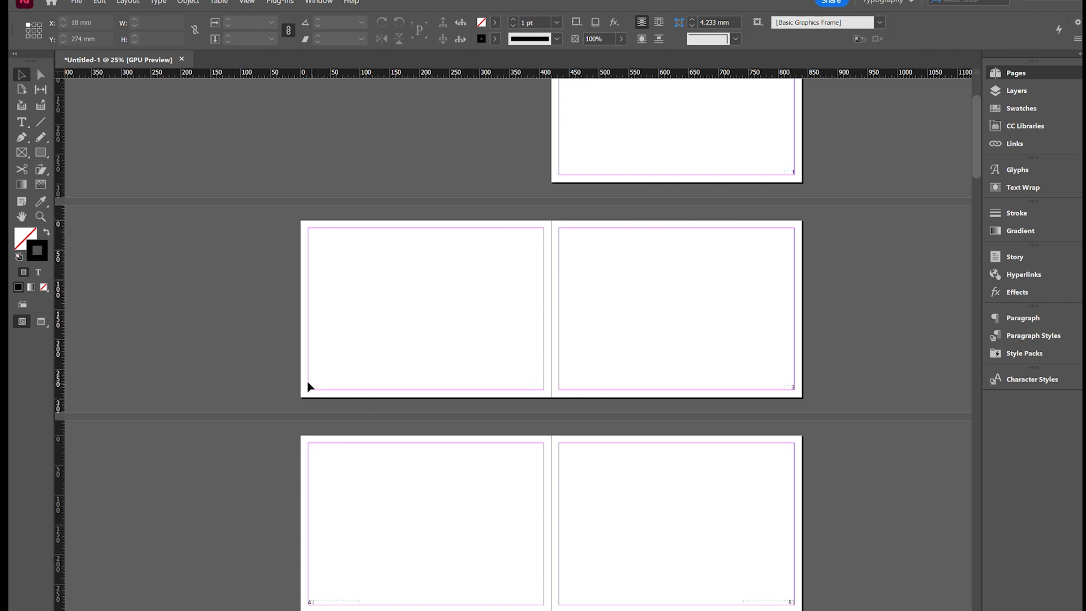
{"action": "key", "text": "ctrl+equal"}
{"action": "key", "text": "ctrl+equal"}
{"action": "key", "text": "ctrl+minus"}
{"action": "key", "text": "ctrl+minus"}
{"action": "scroll", "coordinate": [857, 305], "scroll_direction": "down", "scroll_amount": 5}
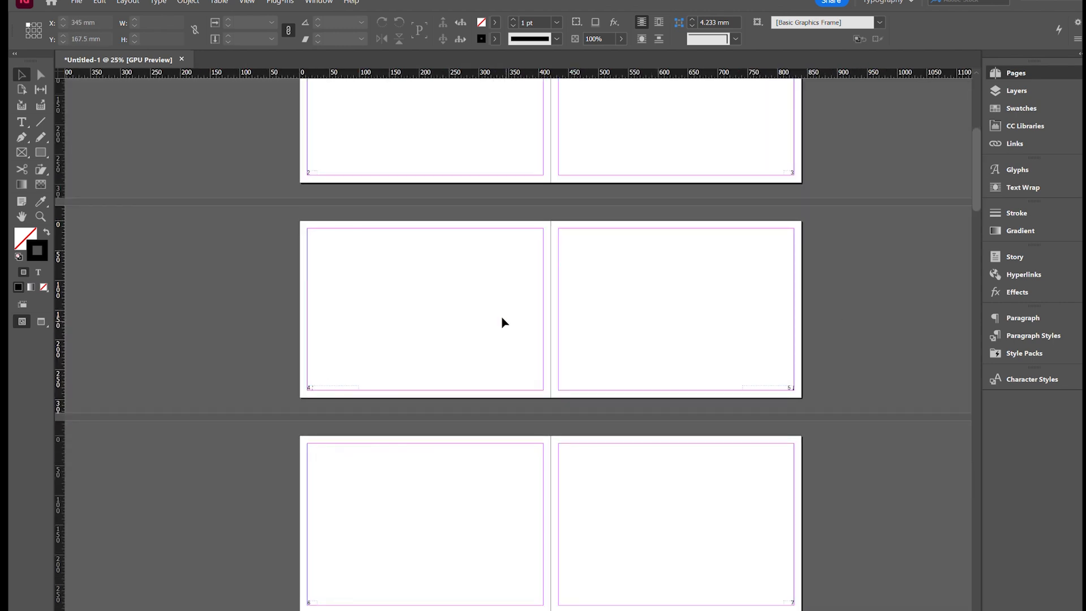
{"action": "key", "text": "ctrl+equal"}
{"action": "key", "text": "ctrl+equal"}
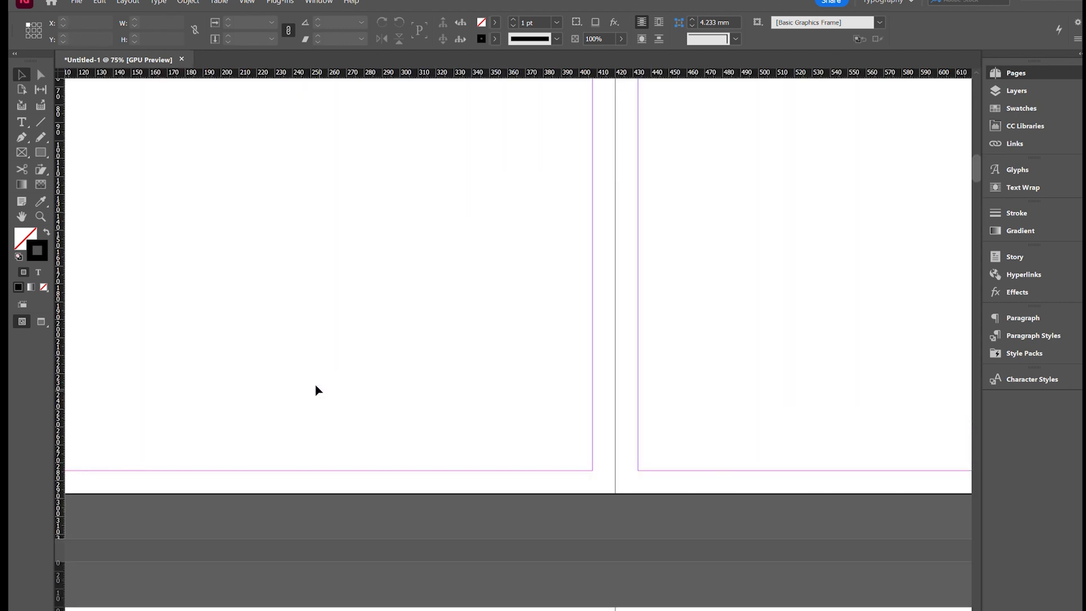
{"action": "key", "text": "ctrl+minus"}
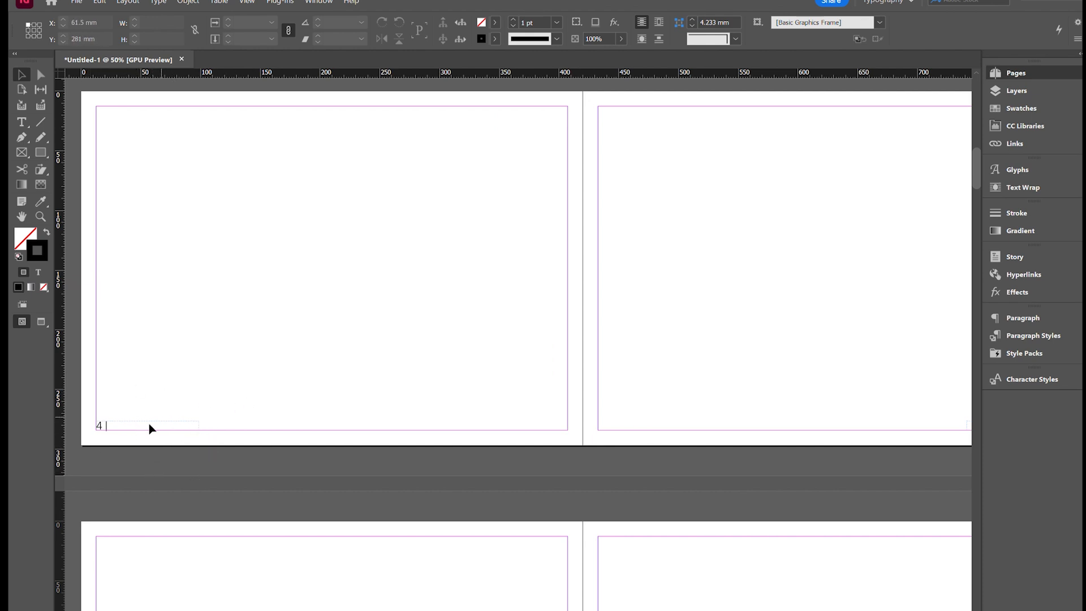
{"action": "left_click_drag", "start_coordinate": [149, 402], "coordinate": [83, 460]}
{"action": "left_click_drag", "start_coordinate": [165, 381], "coordinate": [90, 462]}
{"action": "left_click_drag", "start_coordinate": [190, 379], "coordinate": [88, 436]}
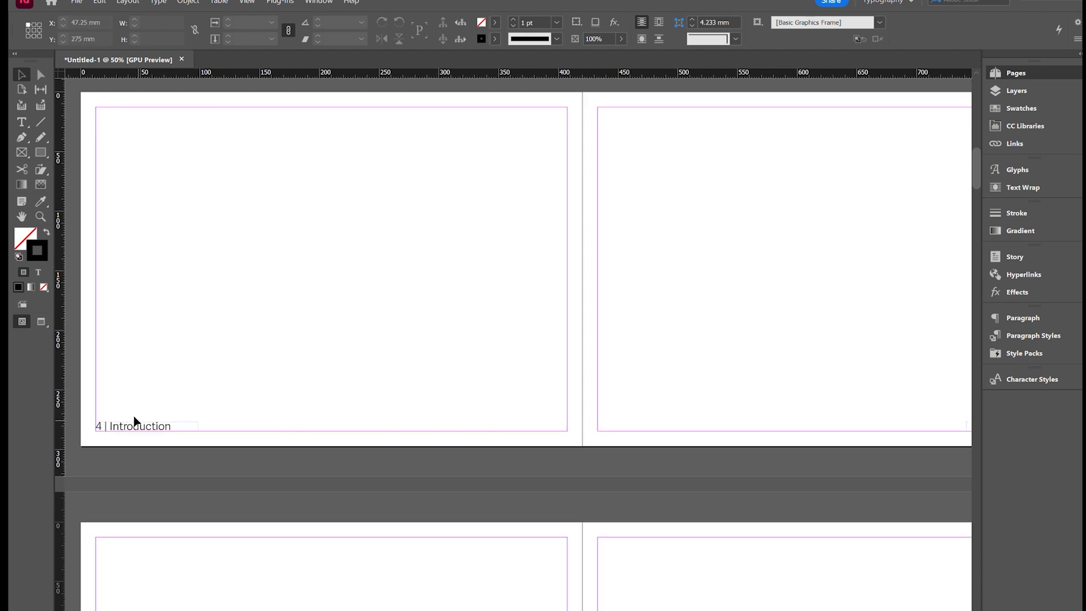
- Examine the page numbers and section markers on the spreads from page 4 through page 9
{"action": "key", "text": "ctrl+minus"}
{"action": "scroll", "coordinate": [432, 345], "scroll_direction": "down", "scroll_amount": 1}
{"action": "key", "text": "ctrl+equal"}
{"action": "scroll", "coordinate": [456, 347], "scroll_direction": "down", "scroll_amount": 1}
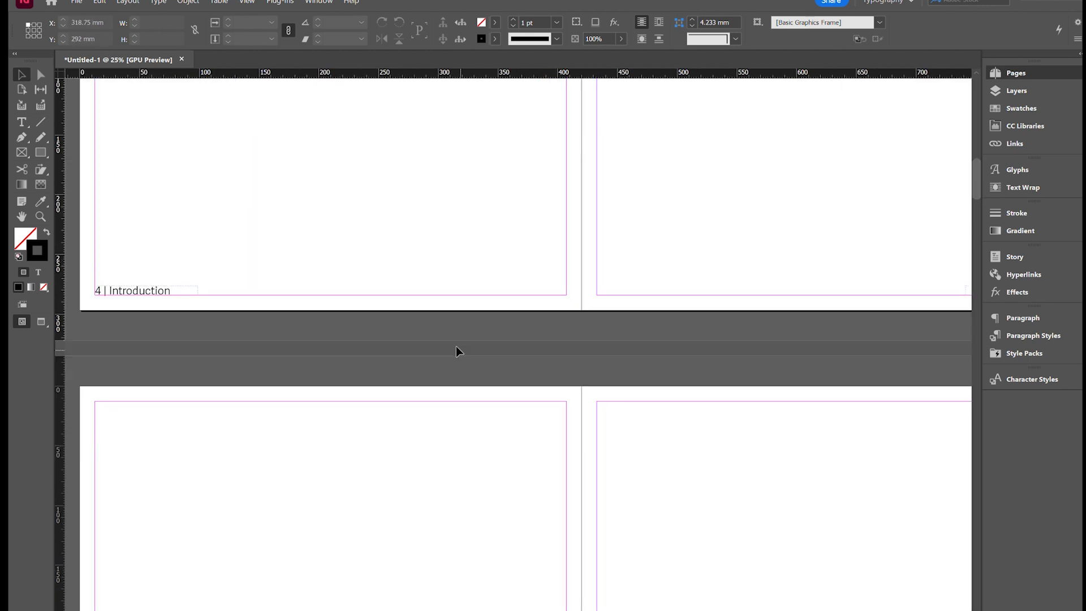
{"action": "key", "text": "ctrl+minus"}
{"action": "key", "text": "ctrl+minus"}
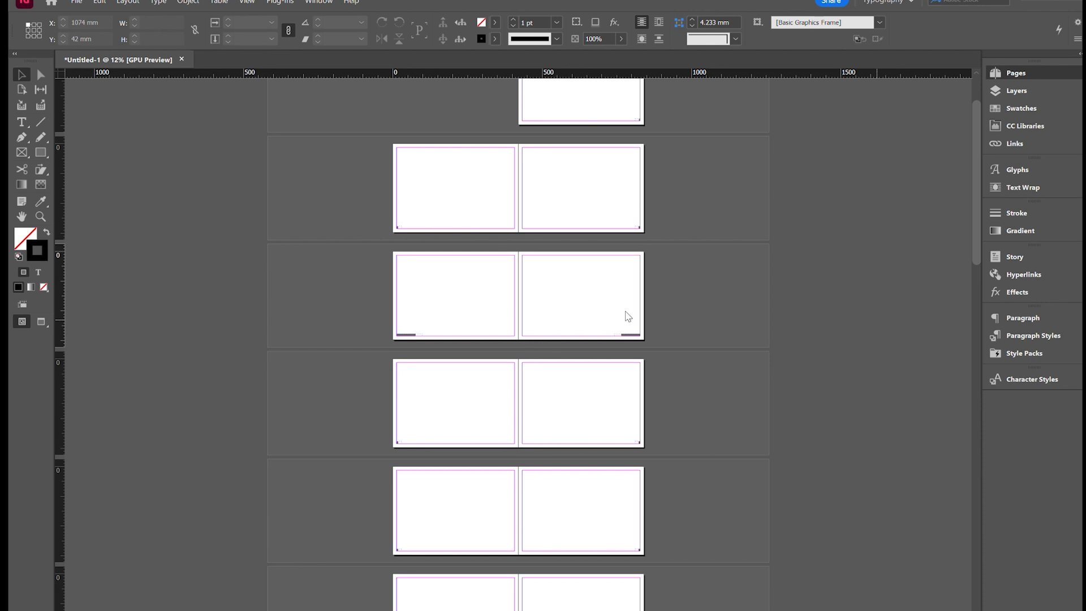
{"action": "left_click", "coordinate": [699, 379]}
{"action": "key", "text": "ctrl+equal"}
{"action": "key", "text": "ctrl+equal"}
{"action": "key", "text": "ctrl+minus"}
{"action": "scroll", "coordinate": [475, 376], "scroll_direction": "down", "scroll_amount": 2}
{"action": "scroll", "coordinate": [458, 376], "scroll_direction": "up", "scroll_amount": 2}
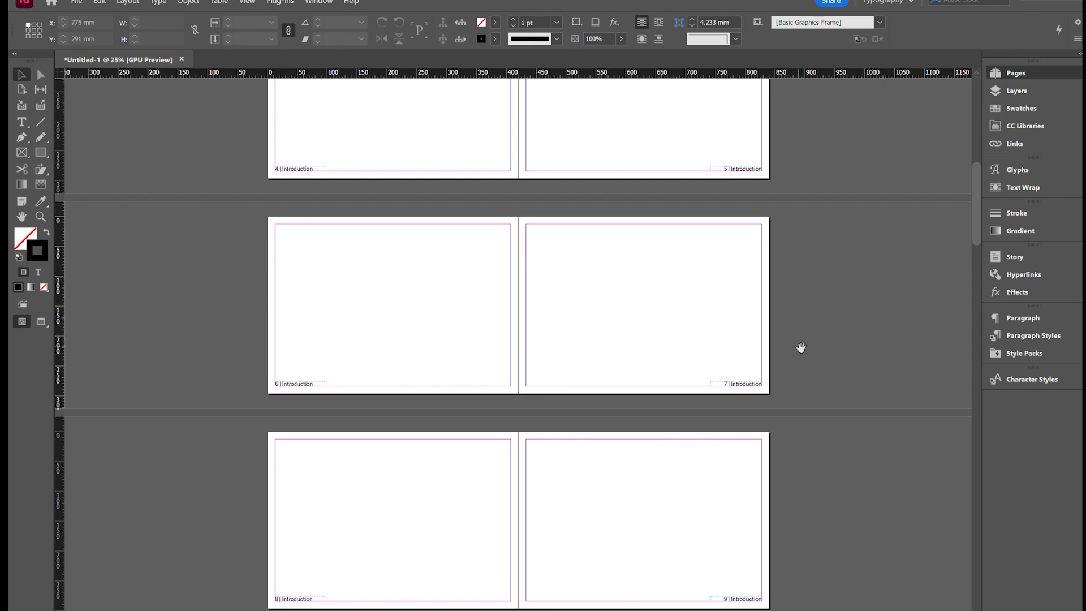
{"action": "left_click_drag", "start_coordinate": [736, 523], "coordinate": [785, 353]}
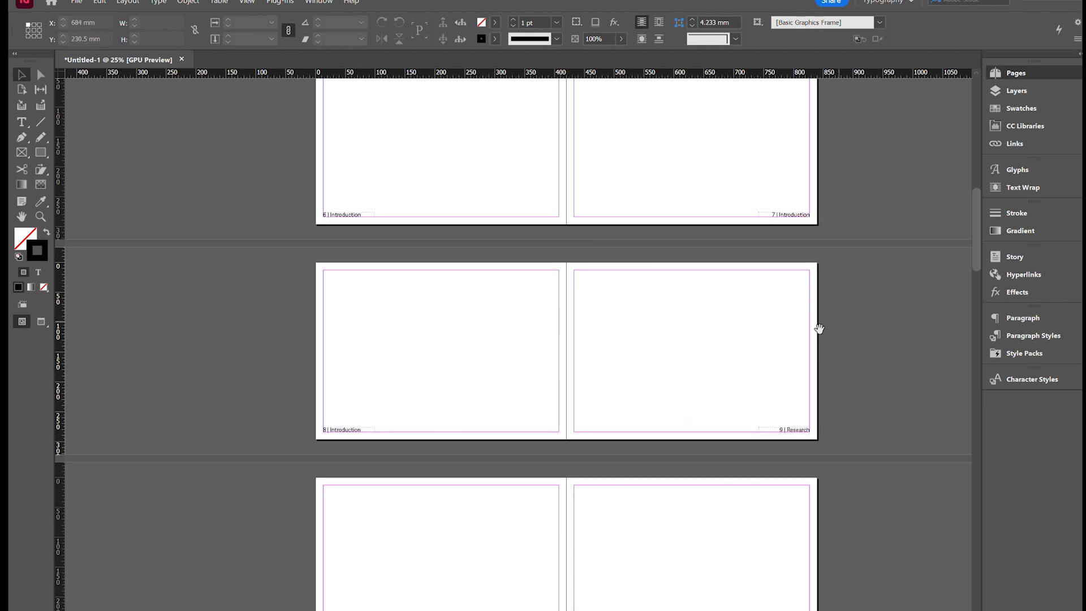
{"action": "scroll", "coordinate": [604, 461], "scroll_direction": "up", "scroll_amount": 1}
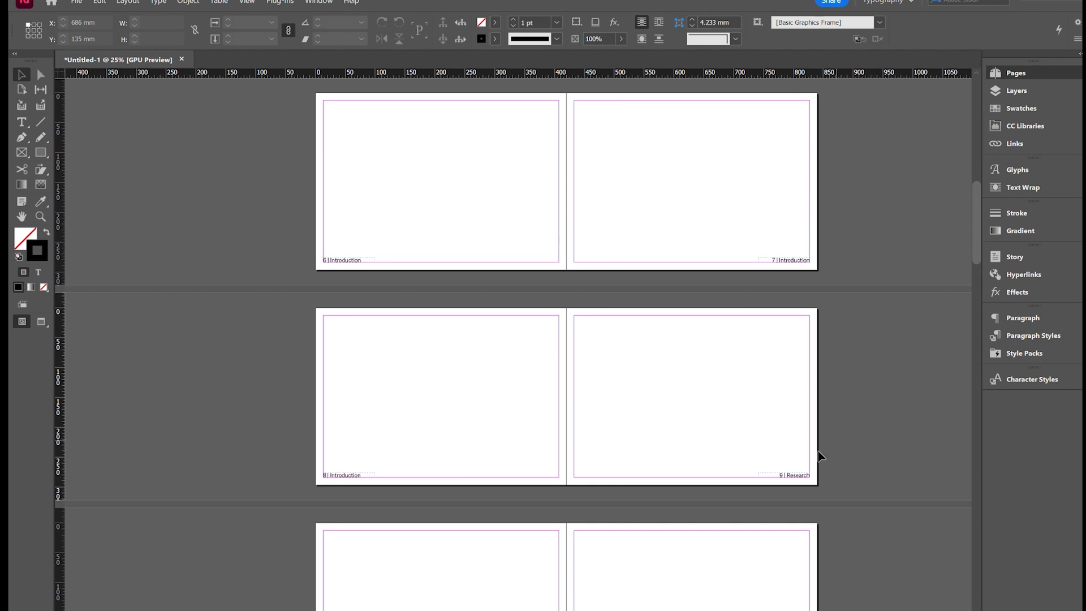
{"action": "scroll", "coordinate": [656, 426], "scroll_direction": "up", "scroll_amount": 5}
{"action": "scroll", "coordinate": [598, 394], "scroll_direction": "down", "scroll_amount": 3}
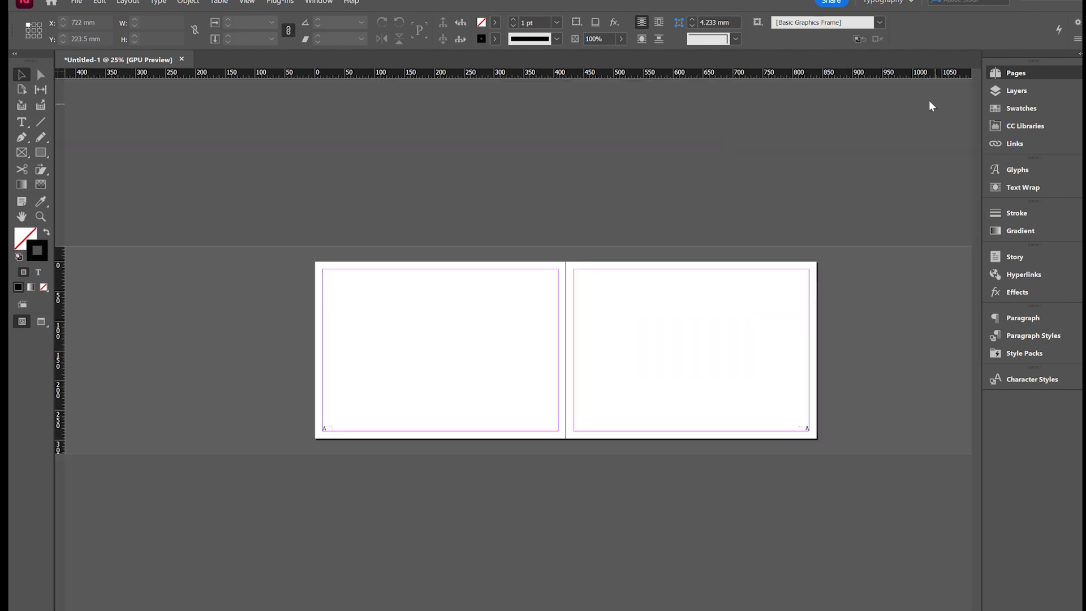
- Draw a text frame about 202 × 37 mm at the upper margin of the A parent's left page and enter "TITLE"
{"action": "key", "text": "ctrl+equal"}
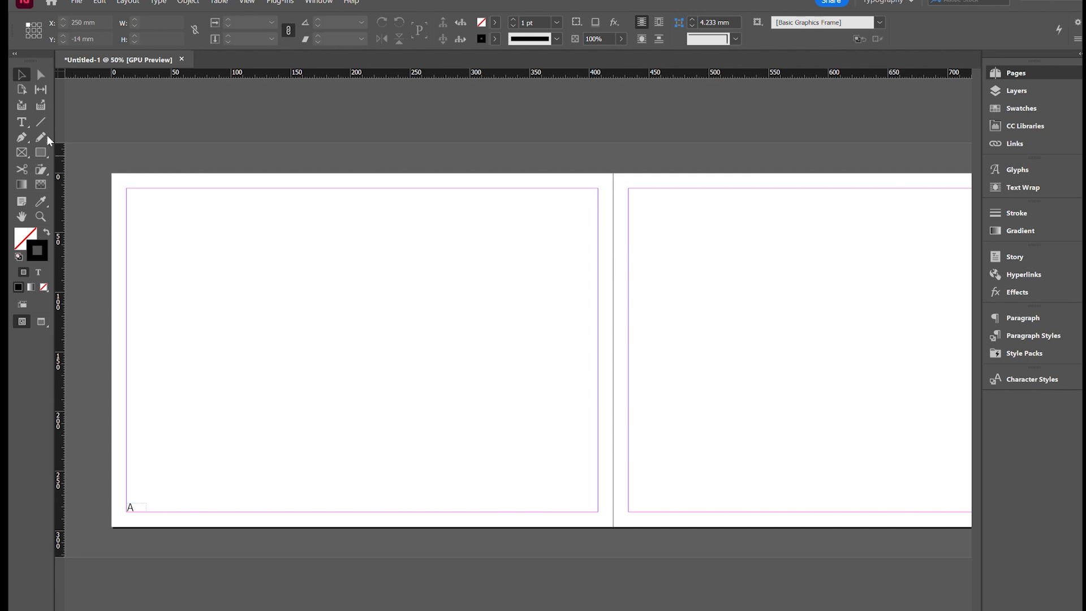
{"action": "left_click", "coordinate": [21, 122]}
{"action": "left_click_drag", "start_coordinate": [135, 194], "coordinate": [367, 235]}
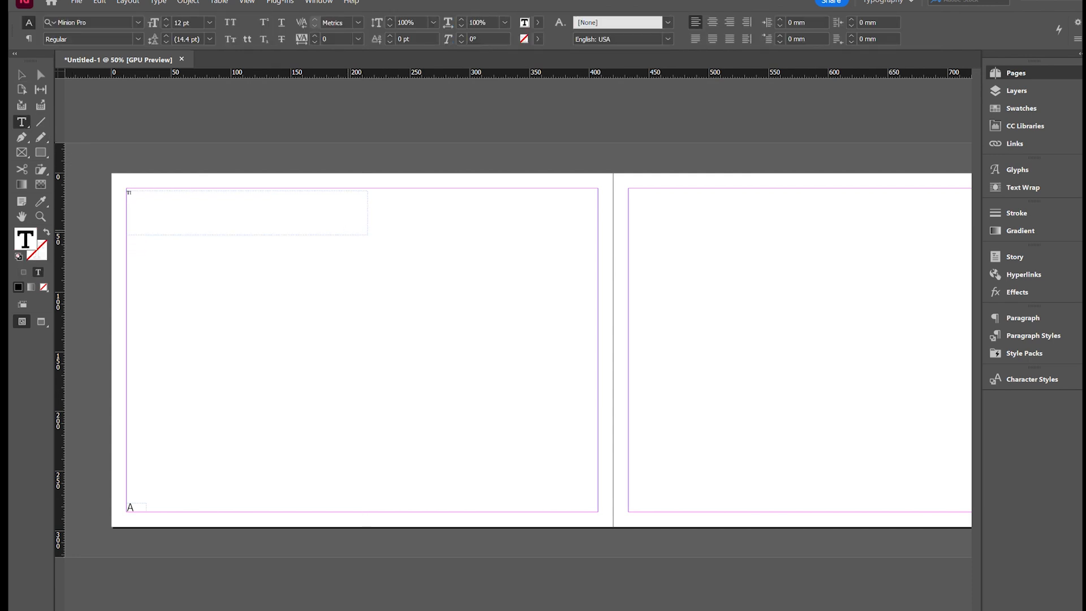
- Set the title text on the A parent to the Gotham font at 120 pt
{"action": "key", "text": "ctrl+a"}
{"action": "left_click", "coordinate": [119, 24]}
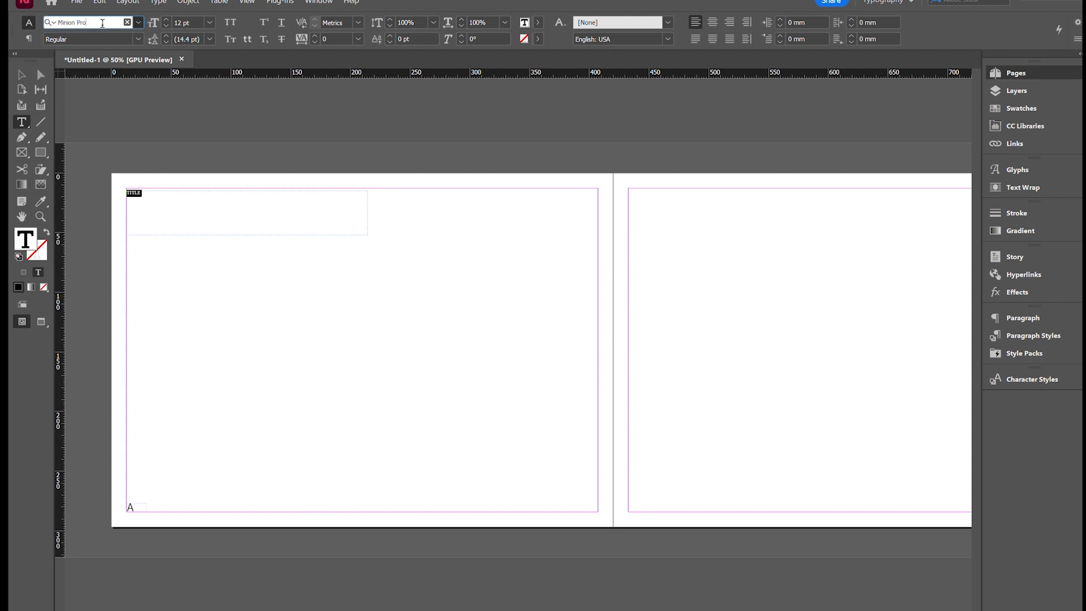
{"action": "type", "text": "gotham"}
{"action": "key", "text": "Return"}
{"action": "left_click", "coordinate": [193, 24]}
{"action": "double_click", "coordinate": [193, 25]}
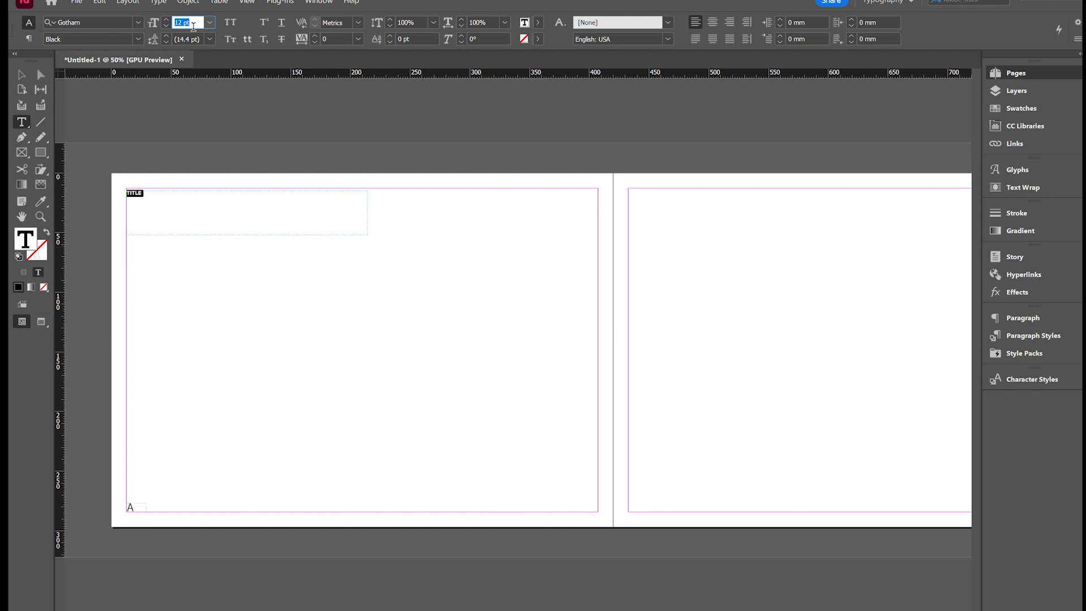
{"action": "type", "text": "120"}
{"action": "key", "text": "Return"}
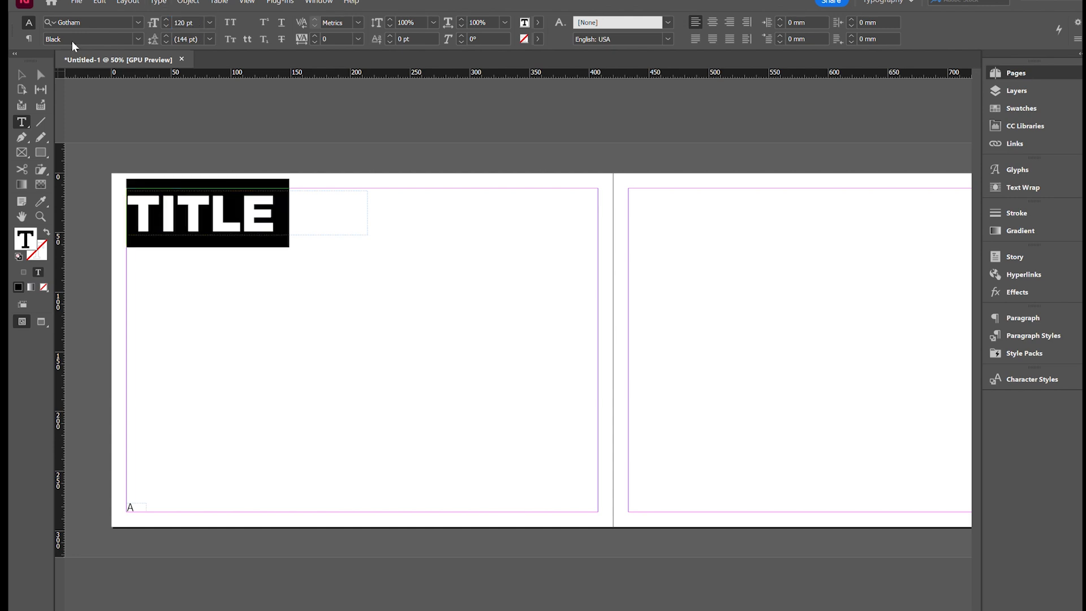
- Duplicate the title frame directly below itself and replace the copy's text with "SUB TITLE"
{"action": "left_click", "coordinate": [23, 74]}
{"action": "left_click_drag", "start_coordinate": [260, 220], "coordinate": [253, 261]}
{"action": "triple_click", "coordinate": [253, 261]}
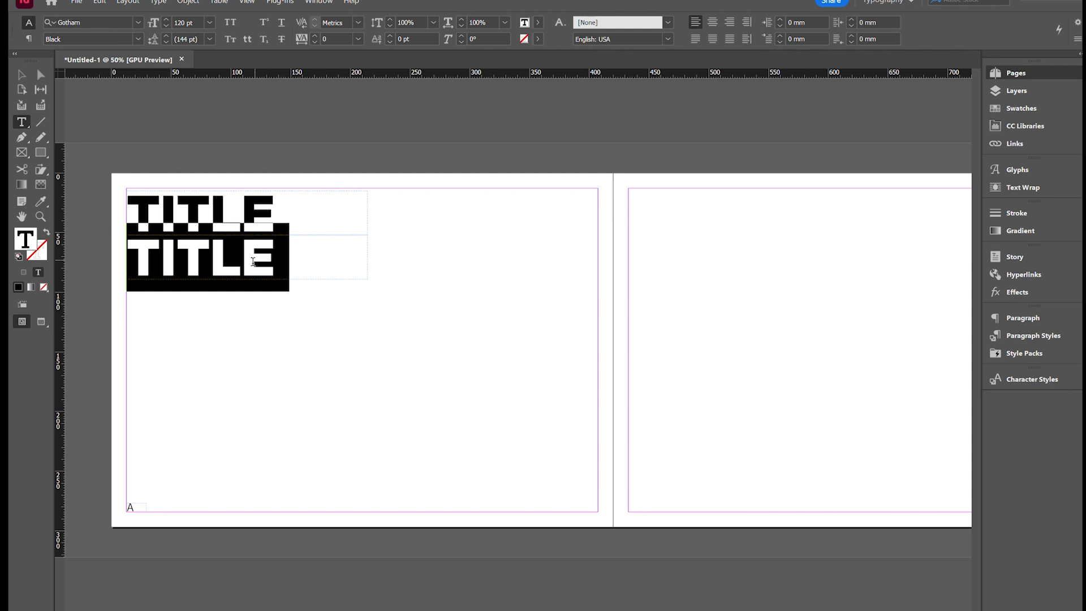
{"action": "type", "text": "SUB TI-"}
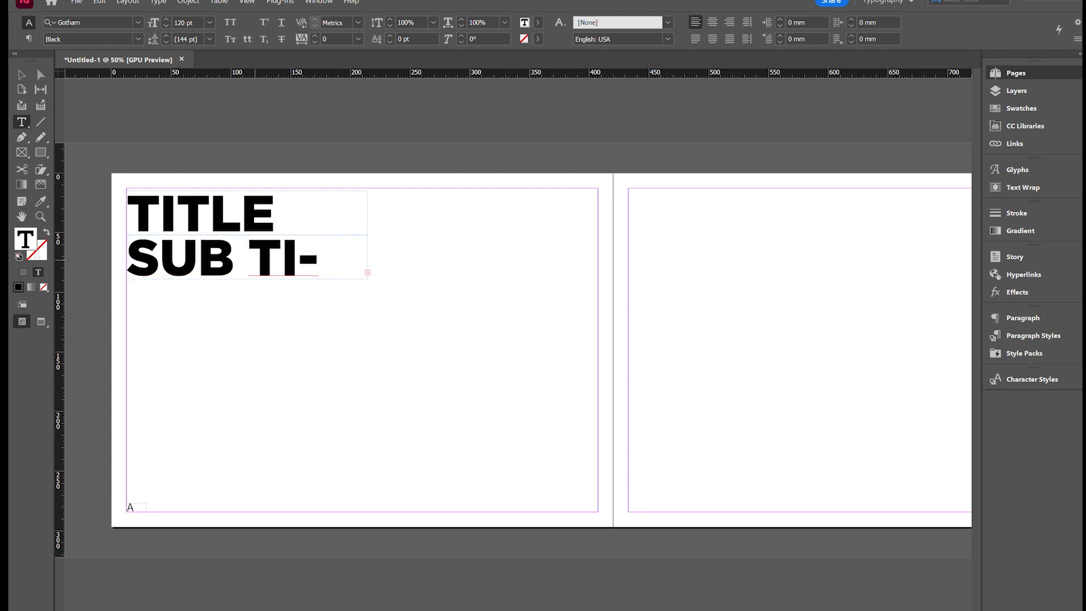
- Format the "SUB TITLE" text as Gotham Thin at 30 pt
{"action": "key", "text": "ctrl+a"}
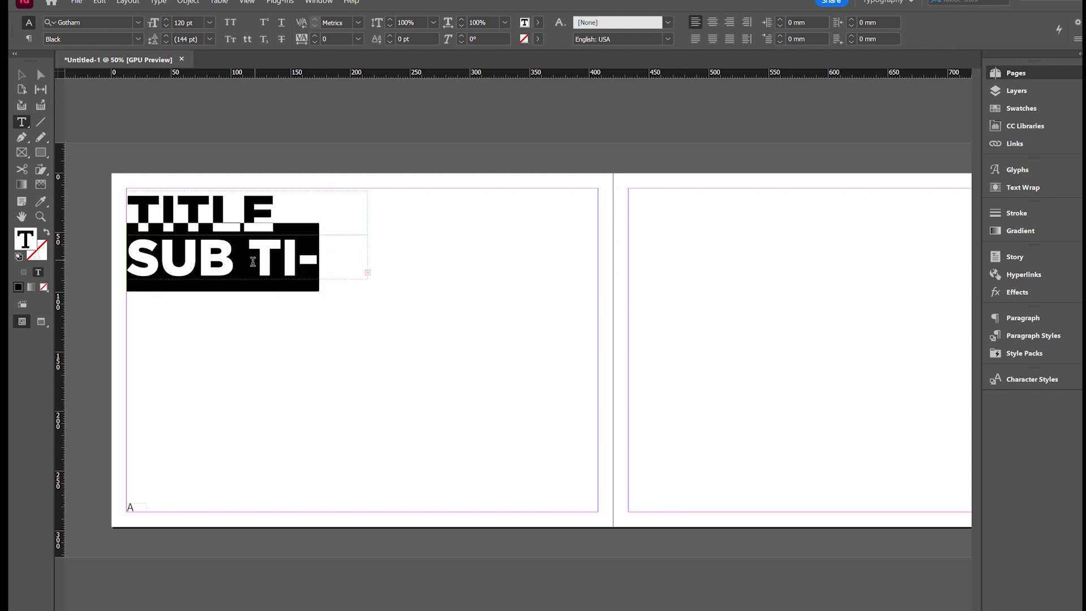
{"action": "left_click", "coordinate": [187, 23]}
{"action": "type", "text": "30"}
{"action": "key", "text": "Return"}
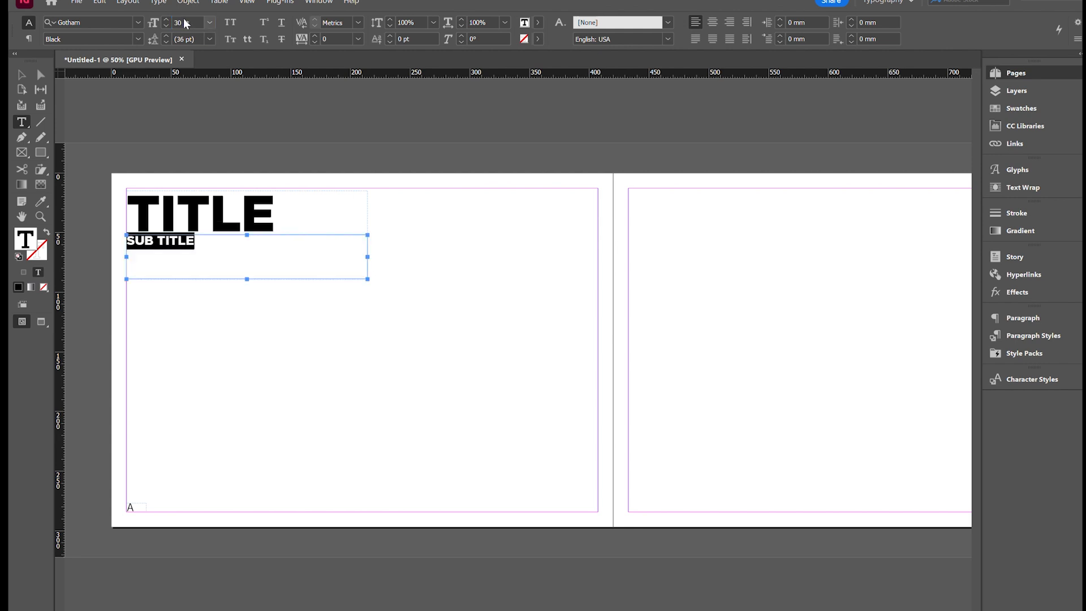
{"action": "left_click", "coordinate": [137, 39]}
{"action": "left_click", "coordinate": [73, 57]}
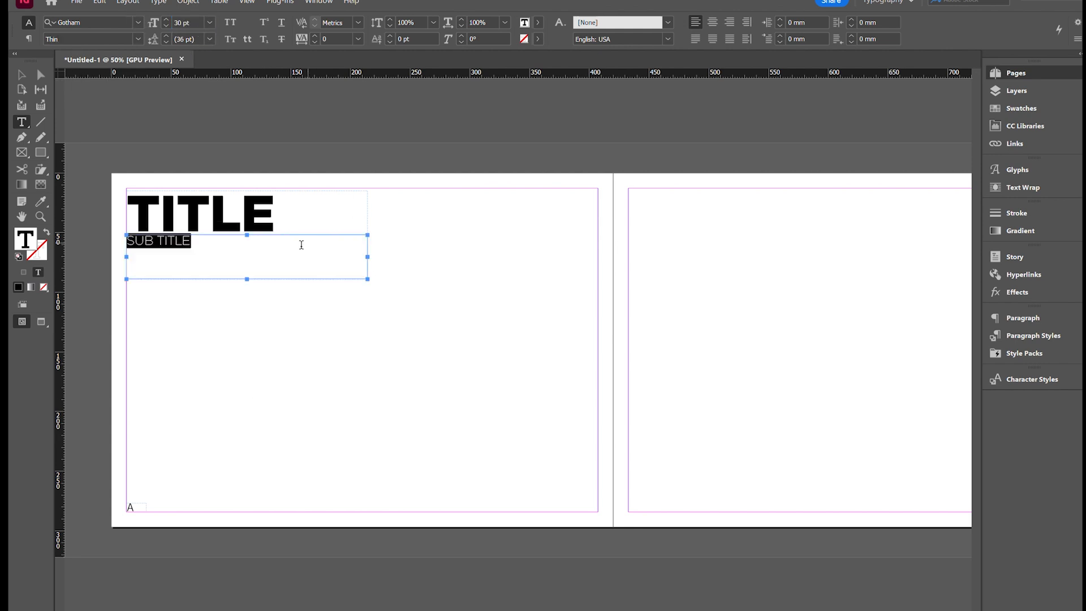
{"action": "left_click", "coordinate": [21, 74]}
{"action": "left_click", "coordinate": [494, 361]}
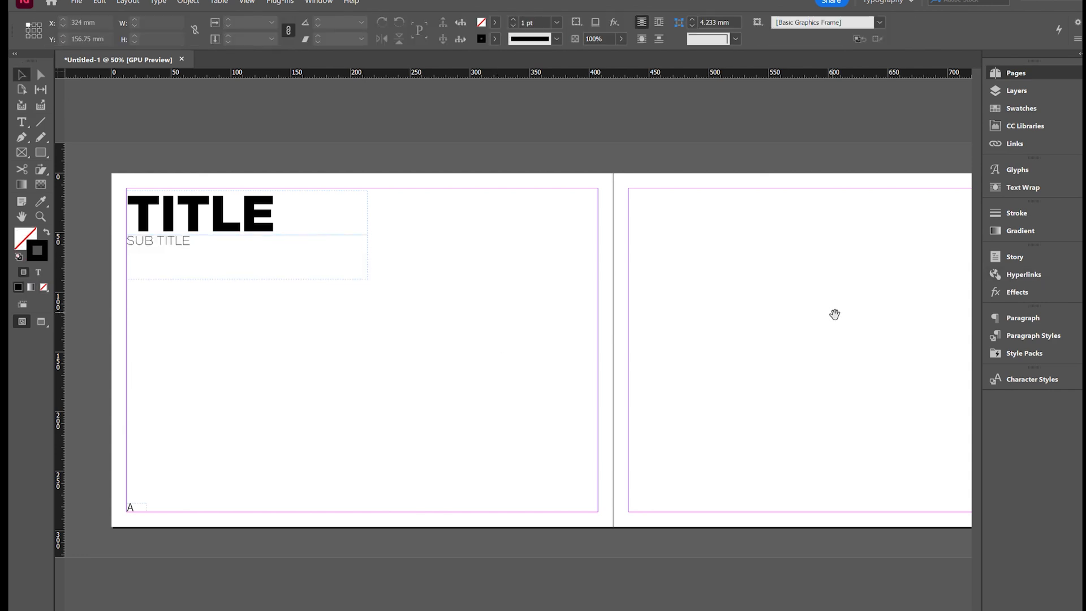
- Override the parent's title and page number frames on page 2 so they can be edited locally
{"action": "key", "text": "shift+p"}
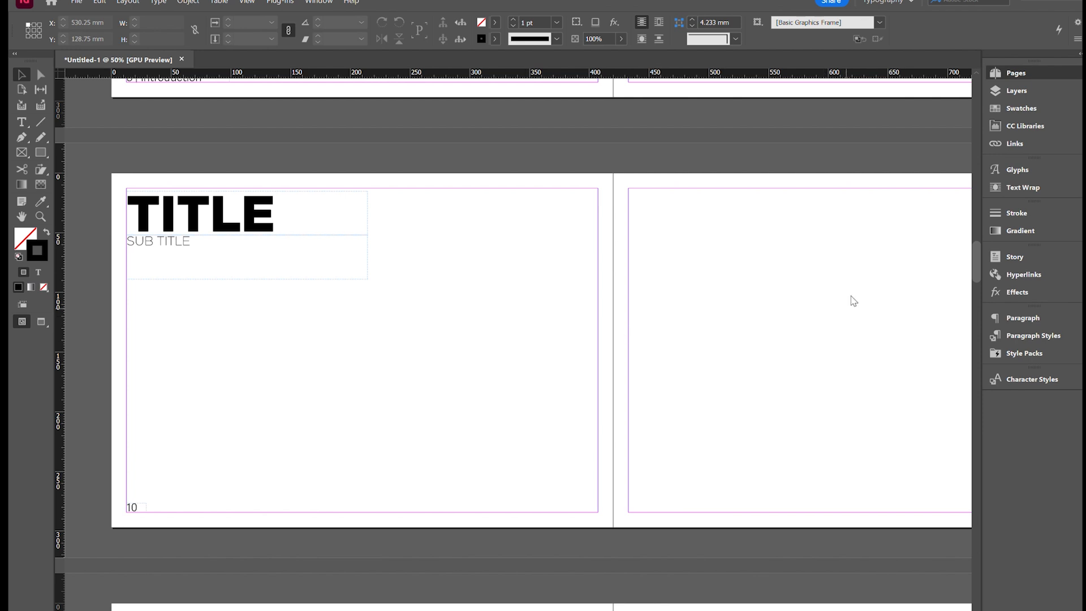
{"action": "scroll", "coordinate": [821, 292], "scroll_direction": "up", "scroll_amount": 15}
{"action": "scroll", "coordinate": [368, 277], "scroll_direction": "down", "scroll_amount": 15}
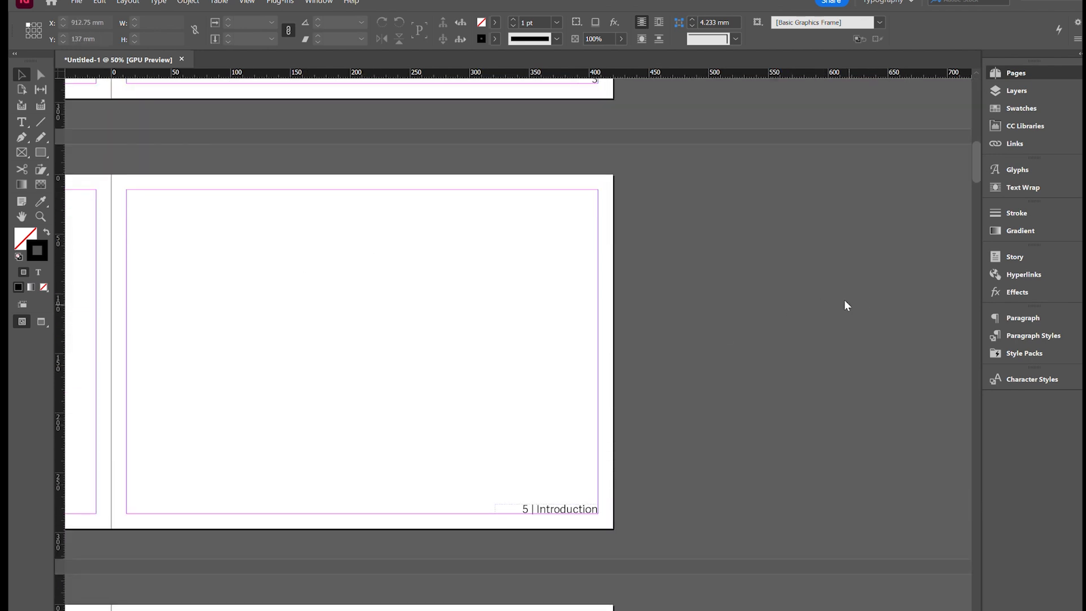
{"action": "key", "text": "alt+Page_Up"}
{"action": "key", "text": "ctrl+minus"}
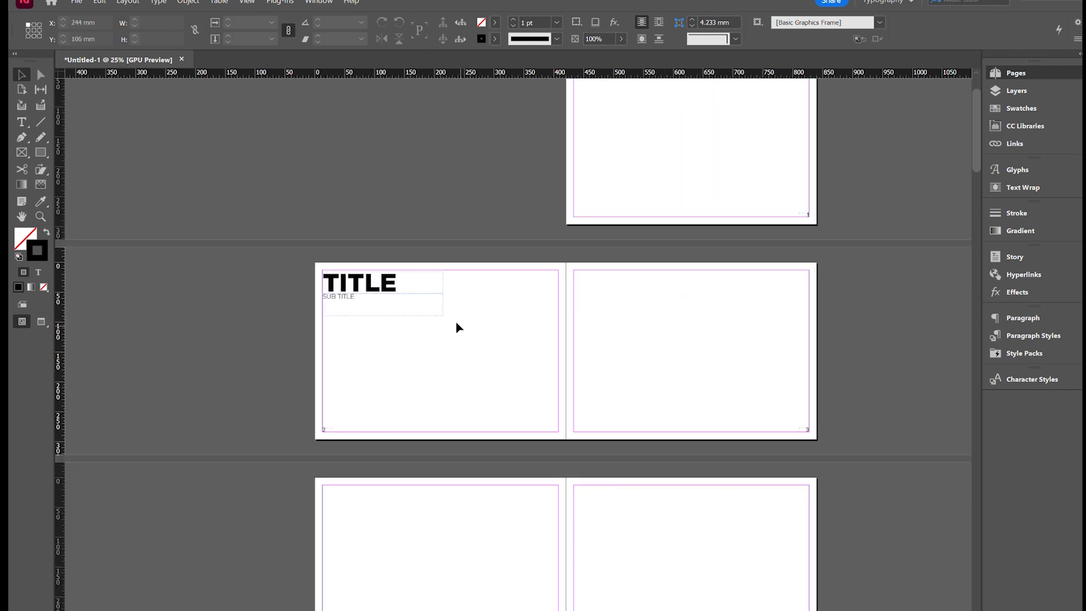
{"action": "key", "text": "ctrl+equal"}
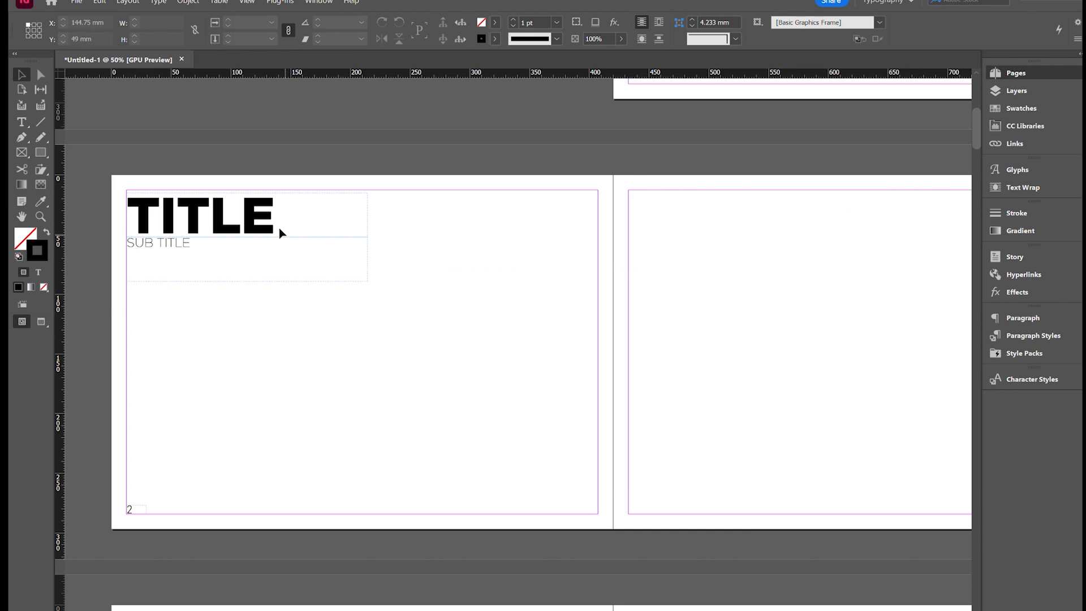
{"action": "left_click", "coordinate": [268, 215]}
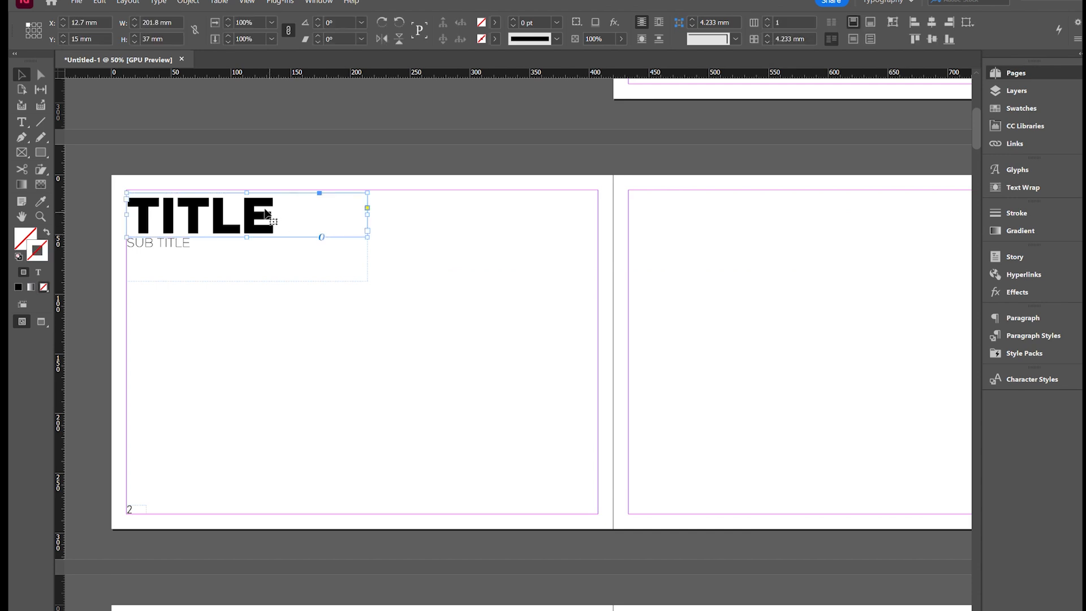
{"action": "left_click", "coordinate": [136, 511]}
{"action": "left_click_drag", "start_coordinate": [165, 534], "coordinate": [109, 485]}
- Insert an extra page based on the A parent ahead of page 2 and check the neighbouring spreads
{"action": "left_click_drag", "start_coordinate": [892, 260], "coordinate": [948, 373]}
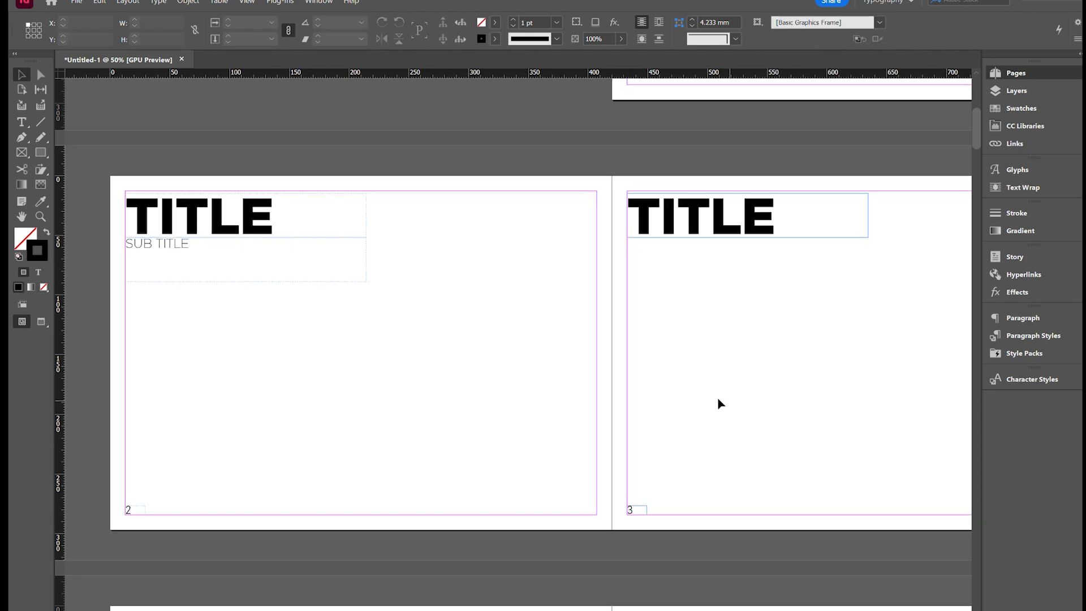
{"action": "key", "text": "ctrl+minus"}
{"action": "key", "text": "ctrl+minus"}
{"action": "key", "text": "ctrl+equal"}
{"action": "scroll", "coordinate": [481, 385], "scroll_direction": "down", "scroll_amount": 4}
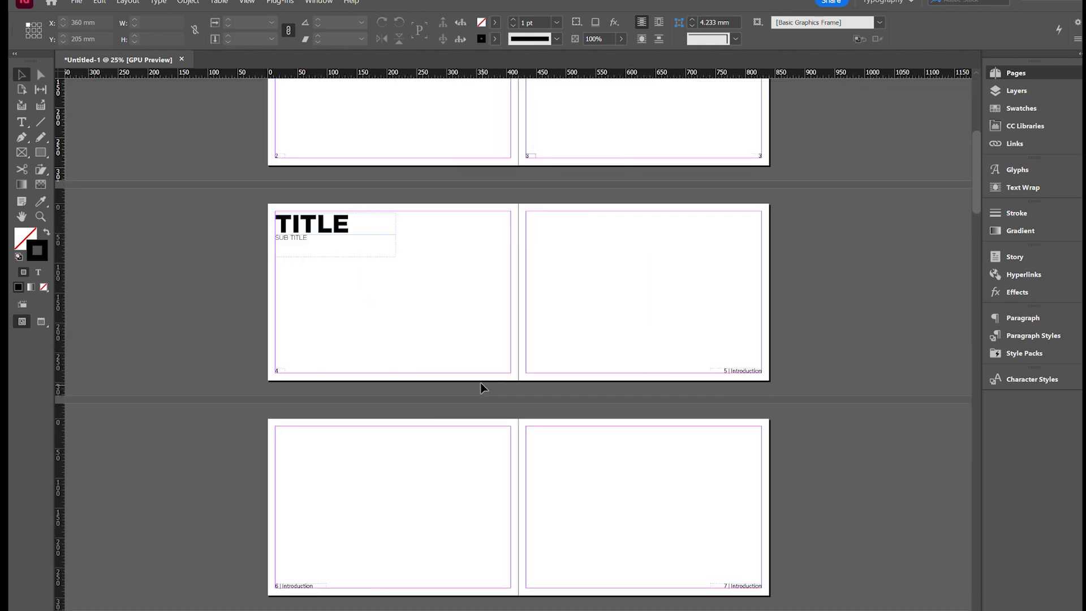
{"action": "scroll", "coordinate": [497, 400], "scroll_direction": "up", "scroll_amount": 6}
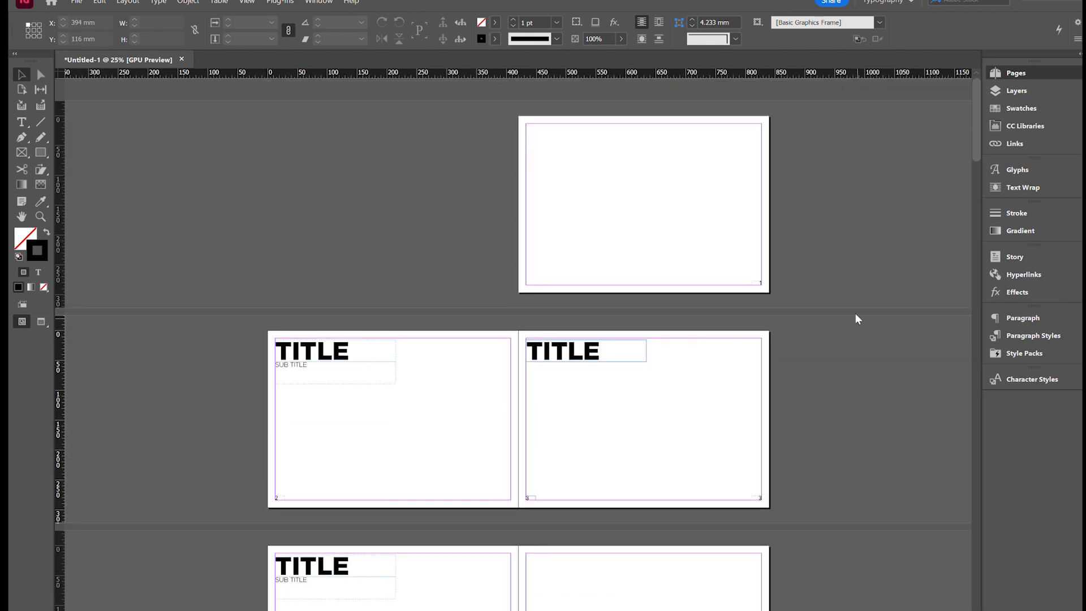
- Undo the last two page changes
{"action": "key", "text": "ctrl+z"}
{"action": "key", "text": "ctrl+z"}
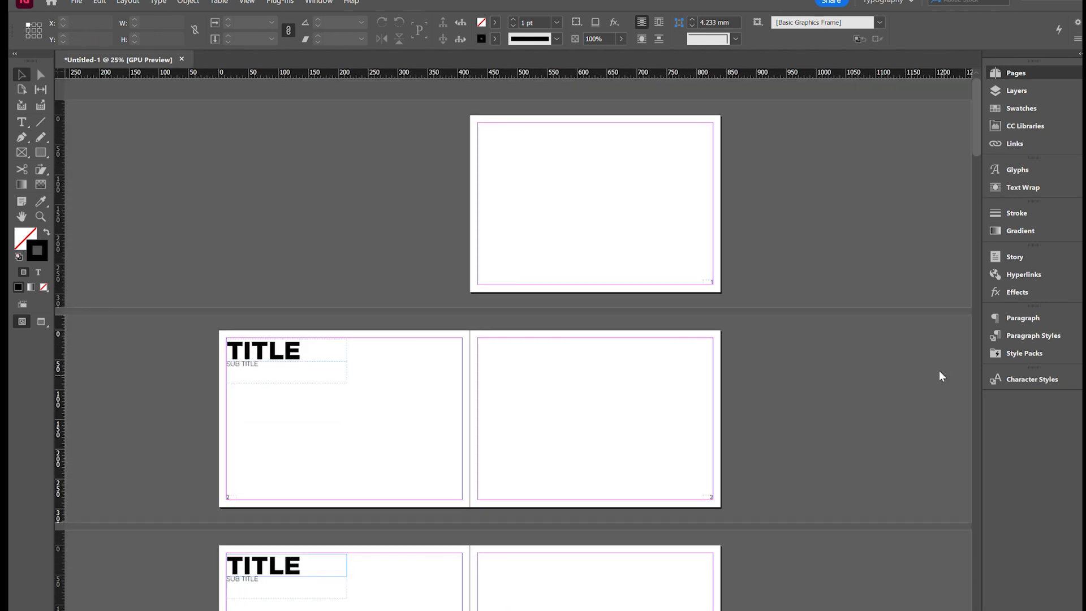
- Examine the first spreads to see on which pages the parent titles, page numbers and the overridden title fall
{"action": "scroll", "coordinate": [511, 421], "scroll_direction": "up", "scroll_amount": 1}
{"action": "scroll", "coordinate": [511, 421], "scroll_direction": "up", "scroll_amount": 3}
{"action": "scroll", "coordinate": [503, 404], "scroll_direction": "down", "scroll_amount": 5}
{"action": "scroll", "coordinate": [495, 393], "scroll_direction": "down", "scroll_amount": 2}
{"action": "scroll", "coordinate": [659, 419], "scroll_direction": "up", "scroll_amount": 3}
{"action": "scroll", "coordinate": [673, 431], "scroll_direction": "down", "scroll_amount": 2}
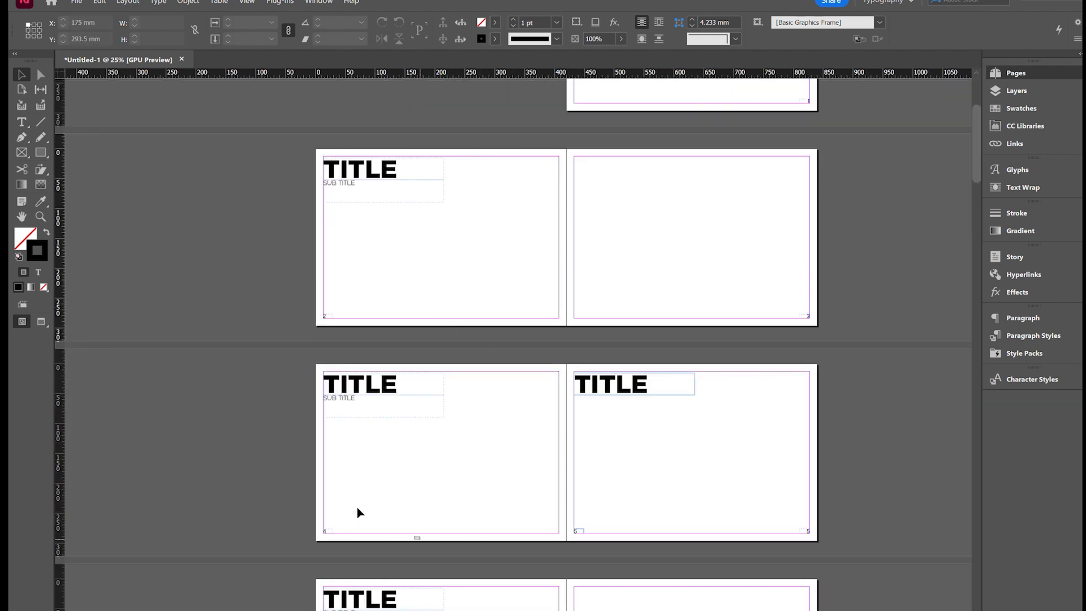
{"action": "scroll", "coordinate": [307, 436], "scroll_direction": "down", "scroll_amount": 4}
{"action": "left_click_drag", "start_coordinate": [902, 487], "coordinate": [729, 441]}
{"action": "scroll", "coordinate": [532, 423], "scroll_direction": "up", "scroll_amount": 7}
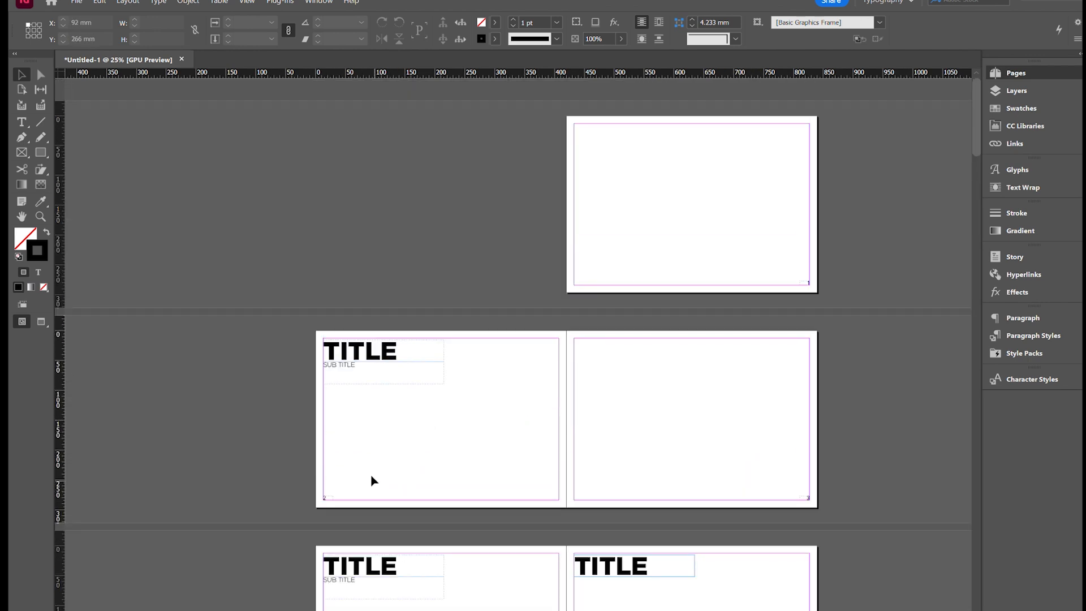
{"action": "scroll", "coordinate": [371, 474], "scroll_direction": "down", "scroll_amount": 4}
{"action": "scroll", "coordinate": [328, 450], "scroll_direction": "up", "scroll_amount": 3}
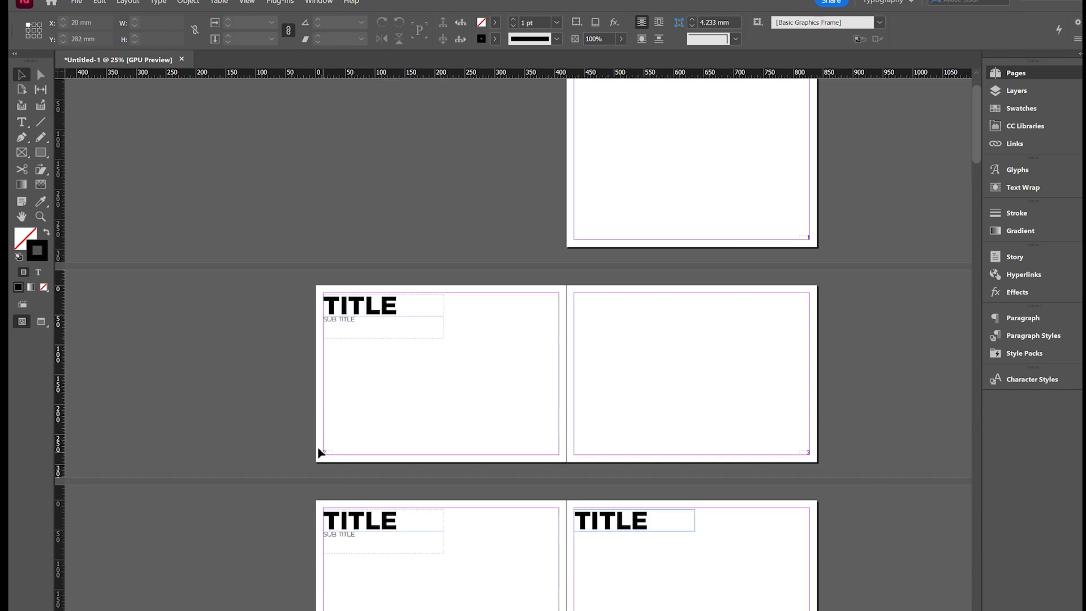
- Override the parent's title, subtitle and page number frames on page 2 and replace the title text with "TEST"
{"action": "left_click", "coordinate": [329, 453]}
{"action": "left_click_drag", "start_coordinate": [402, 366], "coordinate": [320, 285]}
{"action": "double_click", "coordinate": [351, 302]}
{"action": "double_click", "coordinate": [351, 302]}
{"action": "type", "text": "TEST"}
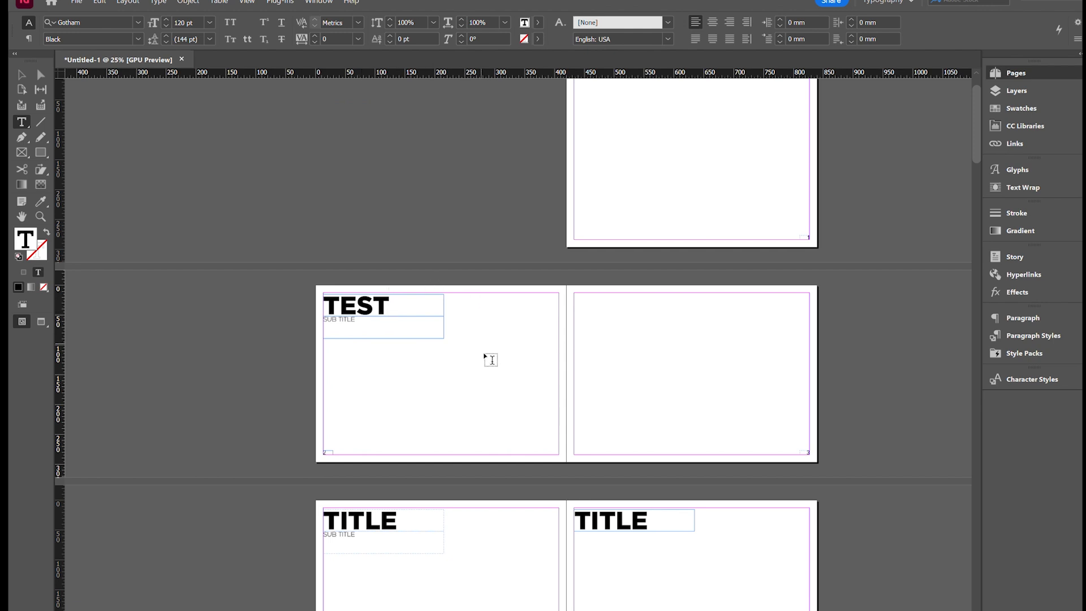
- Move the overridden page number frame on page 2 from the lower margin corner up into the page area
{"action": "left_click", "coordinate": [21, 71]}
{"action": "left_click", "coordinate": [198, 356]}
{"action": "left_click", "coordinate": [330, 452]}
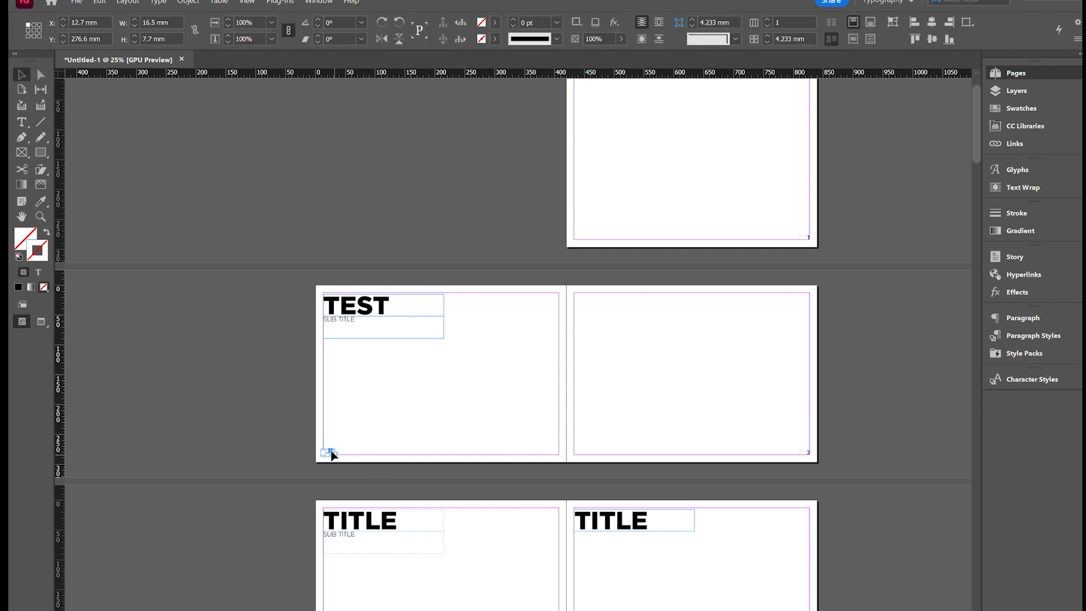
{"action": "left_click", "coordinate": [342, 447]}
{"action": "key", "text": "ctrl+equal"}
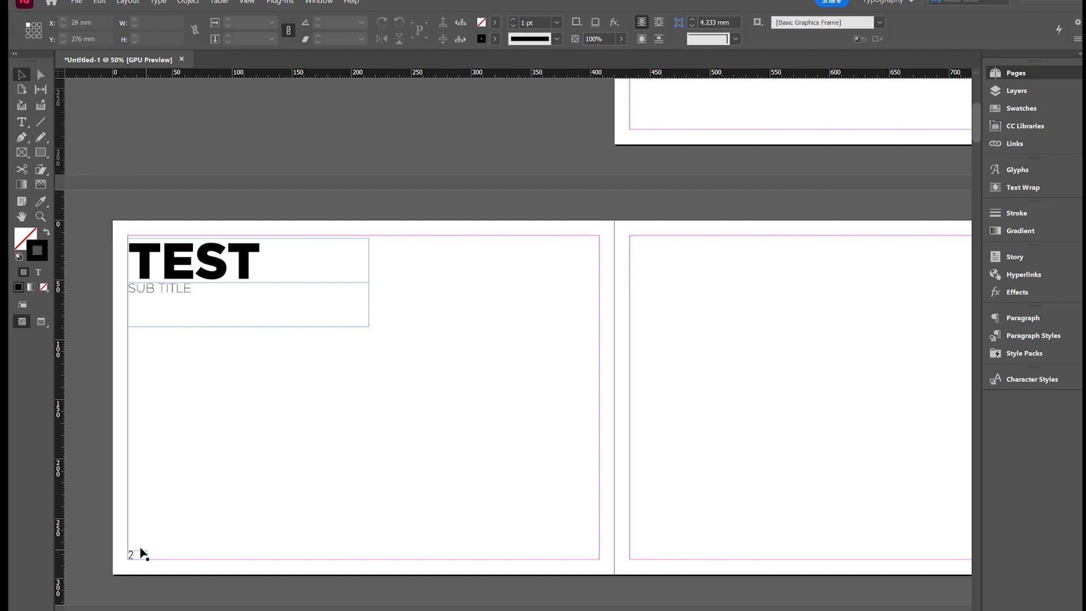
{"action": "left_click_drag", "start_coordinate": [140, 553], "coordinate": [282, 455]}
- Move the spread carrying the "TEST" title further back in the document, to pages 6–7
{"action": "left_click", "coordinate": [382, 372]}
{"action": "left_click_drag", "start_coordinate": [859, 294], "coordinate": [911, 269]}
{"action": "key", "text": "ctrl+minus"}
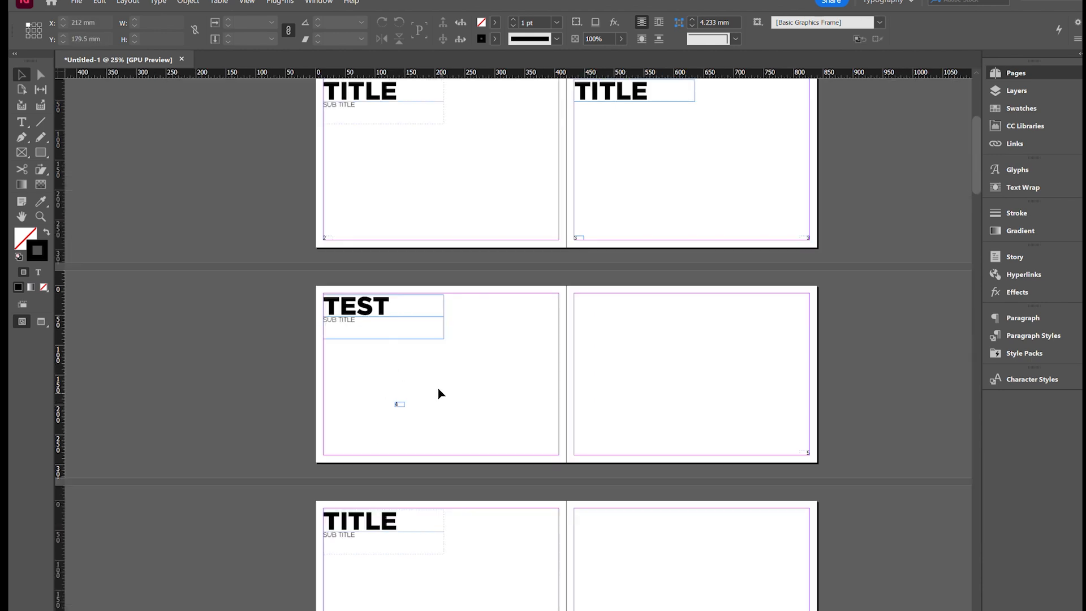
{"action": "left_click", "coordinate": [948, 376]}
{"action": "left_click", "coordinate": [948, 375]}
{"action": "scroll", "coordinate": [581, 363], "scroll_direction": "up", "scroll_amount": 1}
{"action": "scroll", "coordinate": [581, 364], "scroll_direction": "down", "scroll_amount": 4}
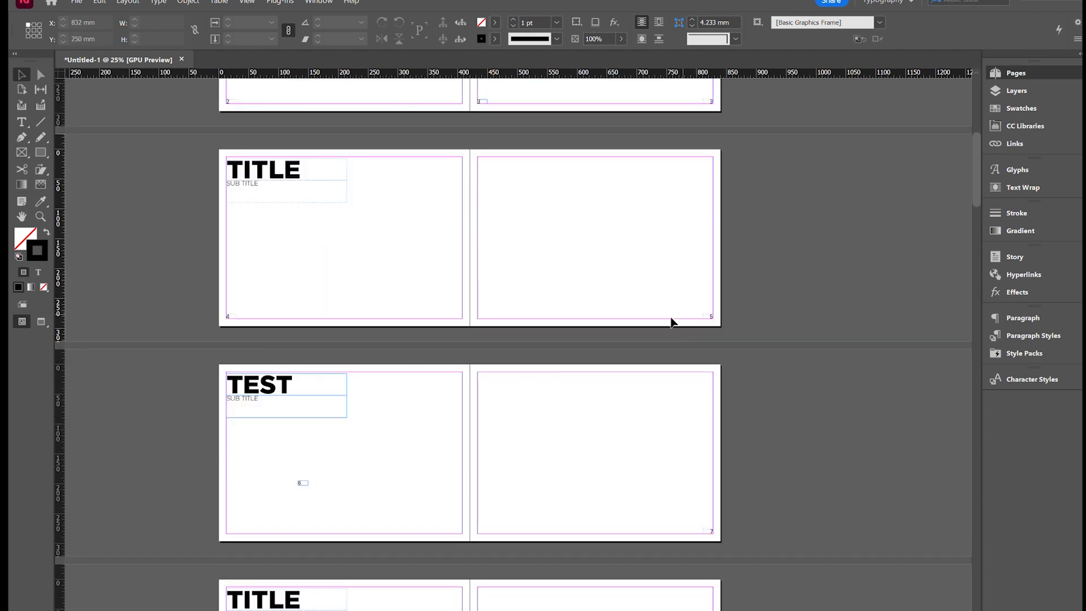
- Reposition the overridden page number frame on page 6 to about X 57 mm, Y 211 mm
{"action": "left_click_drag", "start_coordinate": [286, 474], "coordinate": [324, 495]}
{"action": "key", "text": "ctrl+="}
{"action": "key", "text": "ctrl+="}
{"action": "left_click_drag", "start_coordinate": [512, 358], "coordinate": [332, 394]}
{"action": "key", "text": "ctrl+minus"}
{"action": "key", "text": "ctrl+minus"}
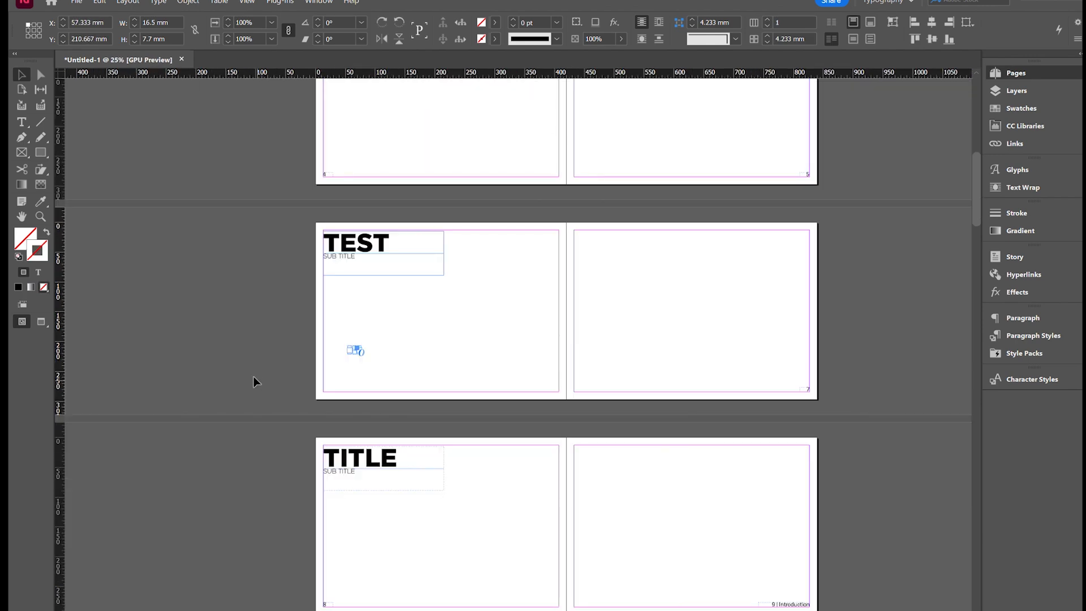
{"action": "key", "text": "ctrl+equal"}
{"action": "key", "text": "ctrl+minus"}
{"action": "scroll", "coordinate": [335, 355], "scroll_direction": "up", "scroll_amount": 3}
{"action": "key", "text": "ctrl+minus"}
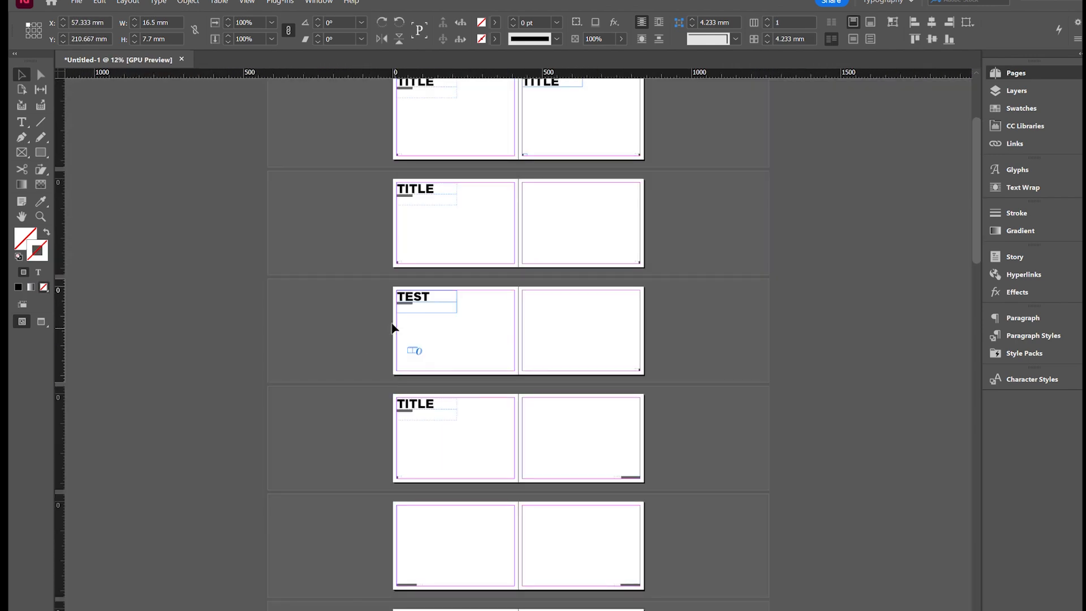
{"action": "scroll", "coordinate": [417, 315], "scroll_direction": "up", "scroll_amount": 2}
{"action": "key", "text": "ctrl+equal"}
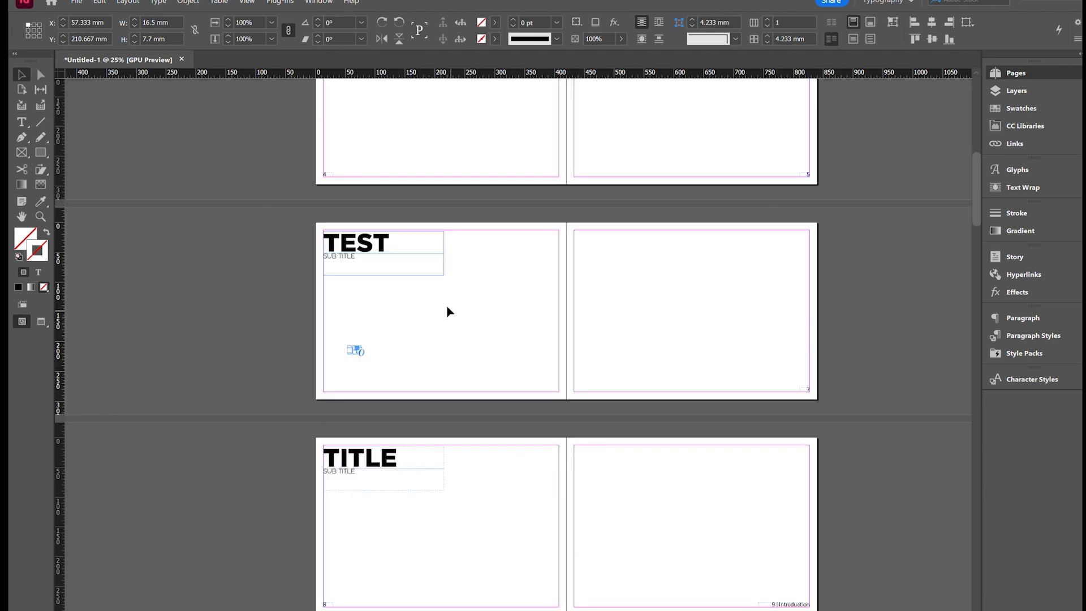